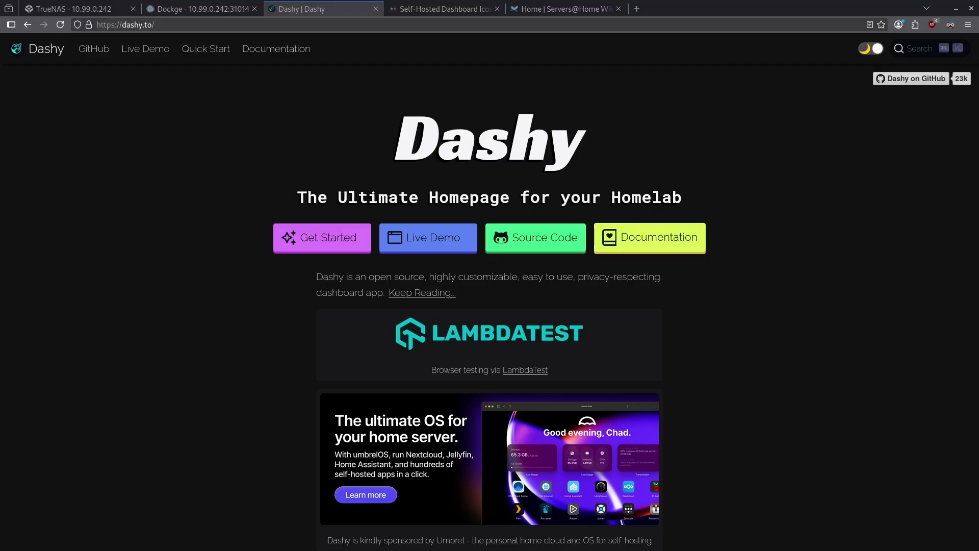
Create a Generic dataset named dashy under tank/configs in TrueNAS.
key(ctrl+1)
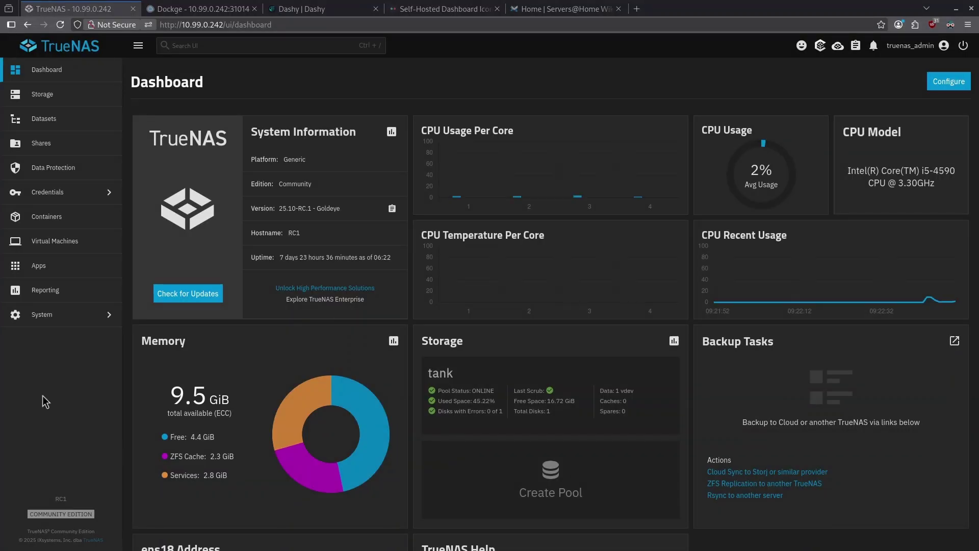
click(62, 127)
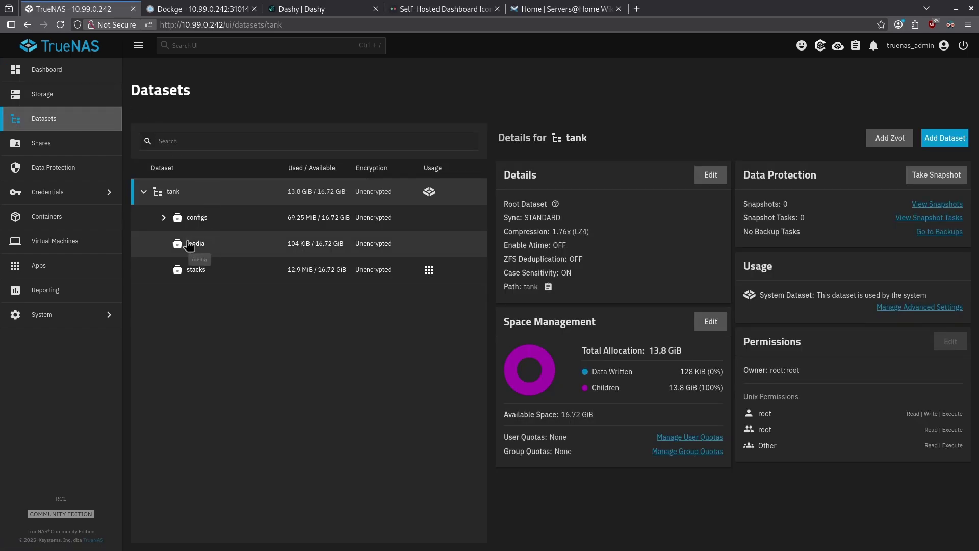
click(181, 217)
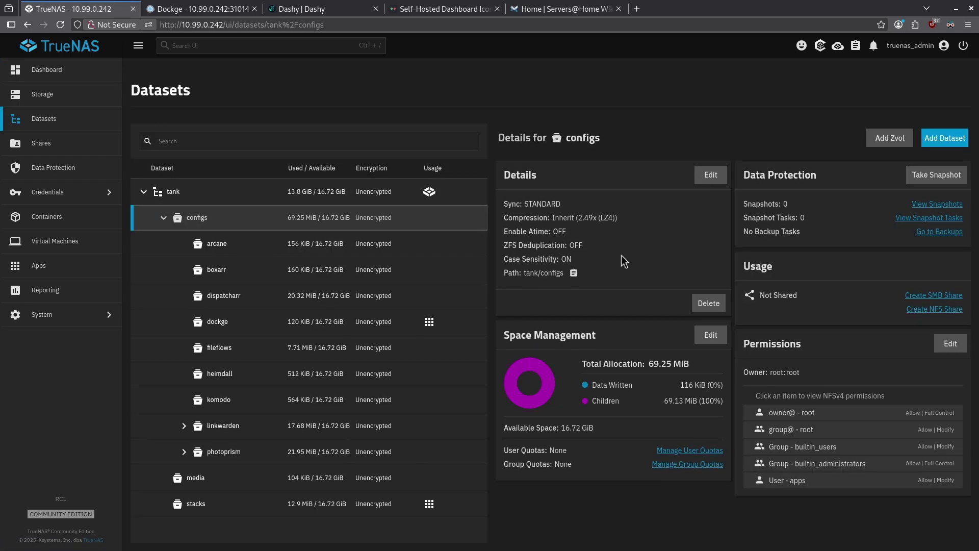
click(940, 140)
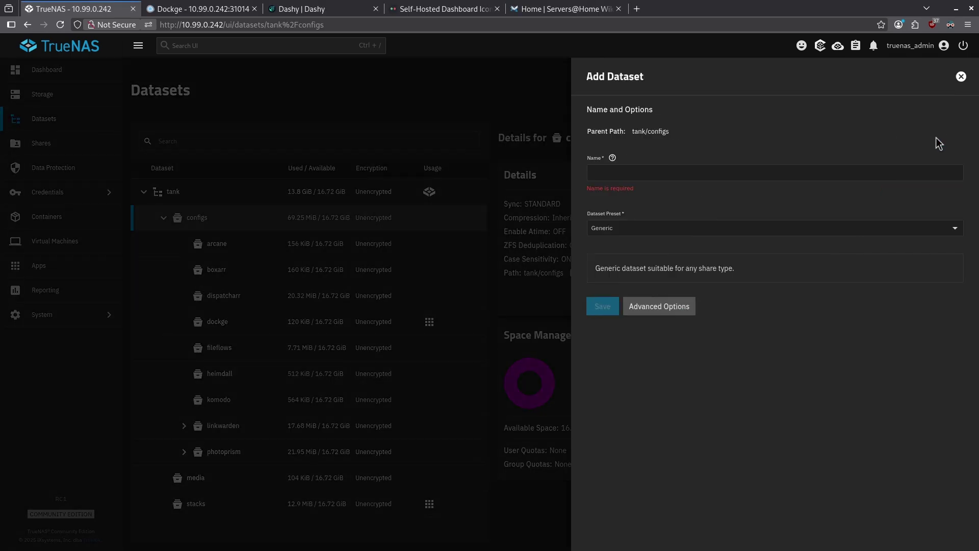
click(681, 173)
text(c)
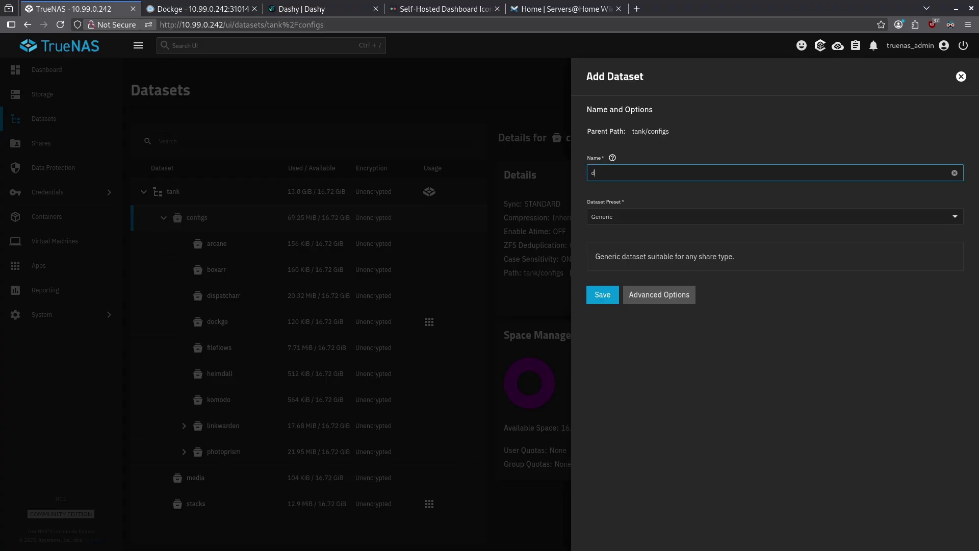
text(ashy)
click(612, 298)
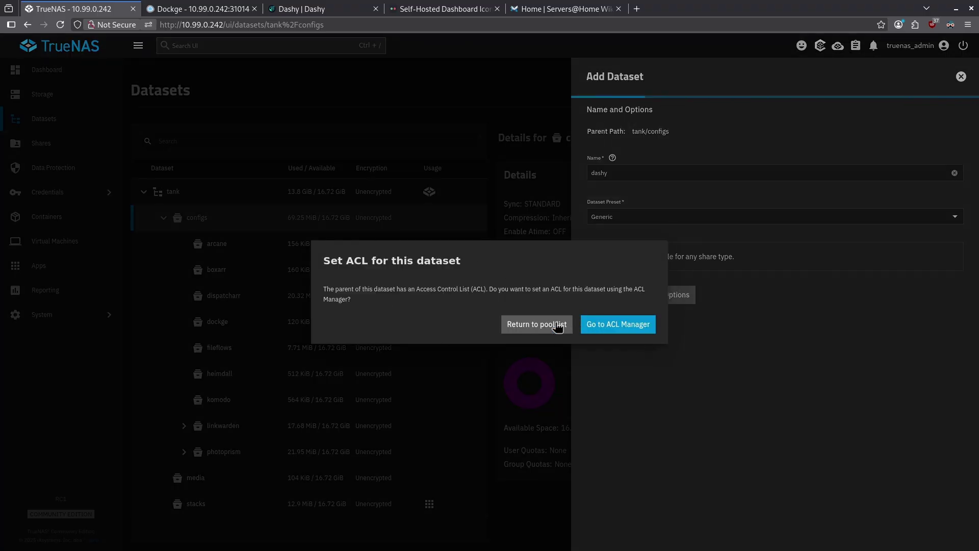
click(557, 326)
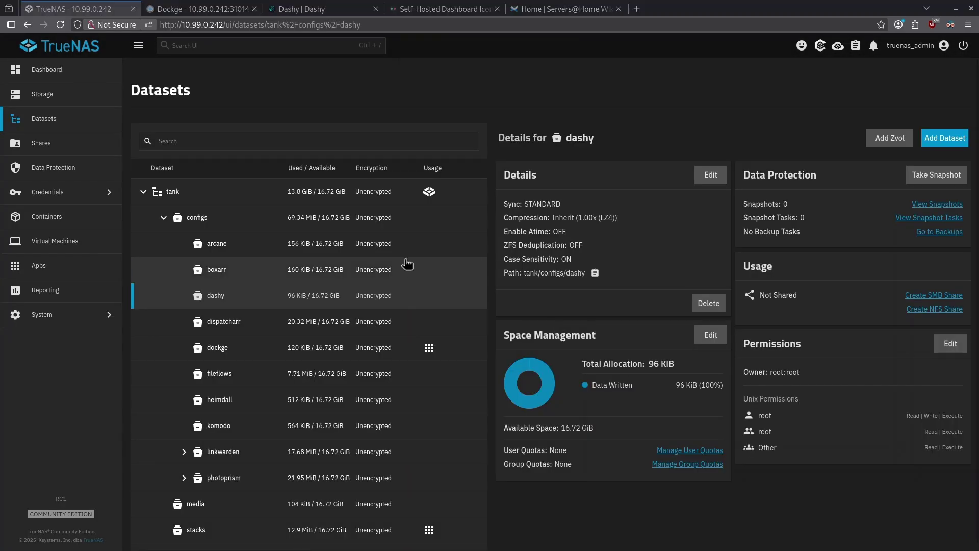
Find Dashy in the TrueNAS app catalog and start its installation.
click(65, 267)
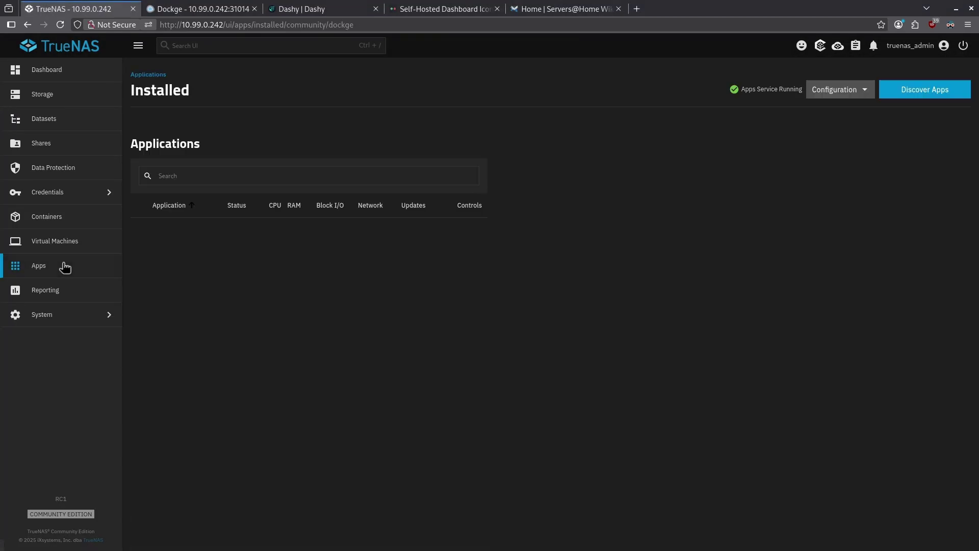
click(918, 91)
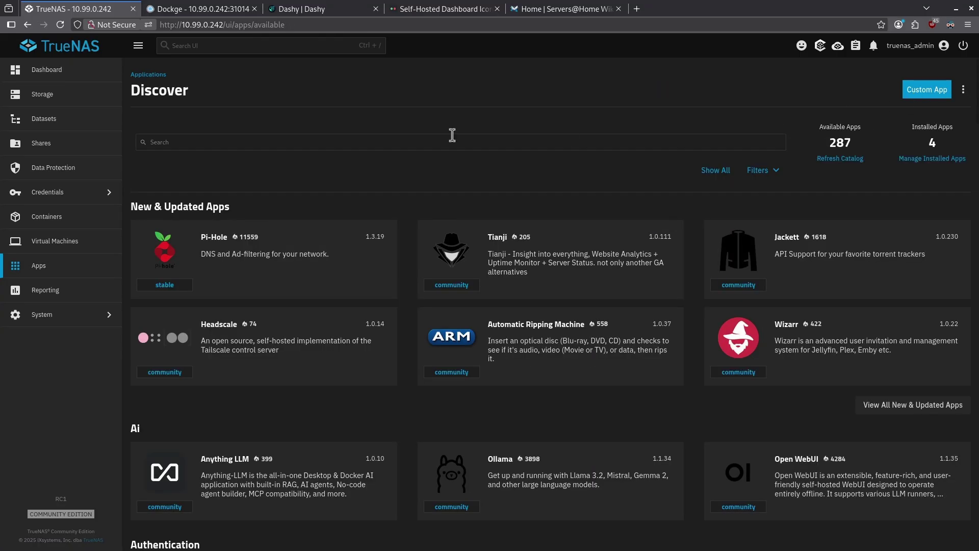
click(164, 148)
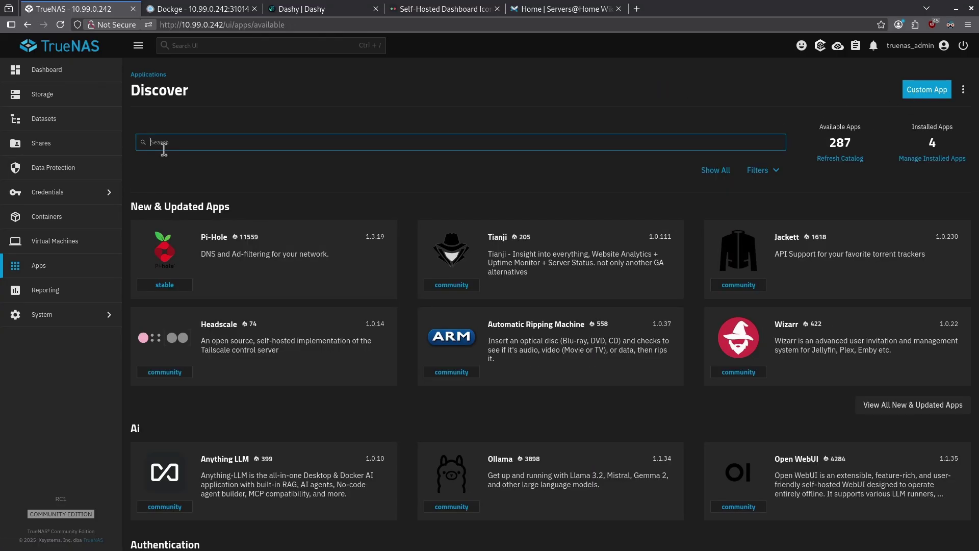
text(dashy)
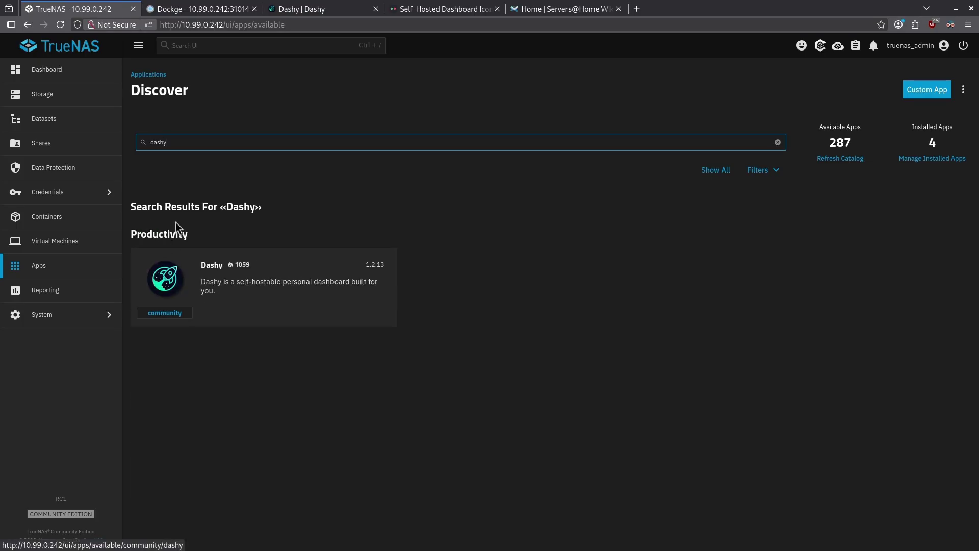
click(266, 284)
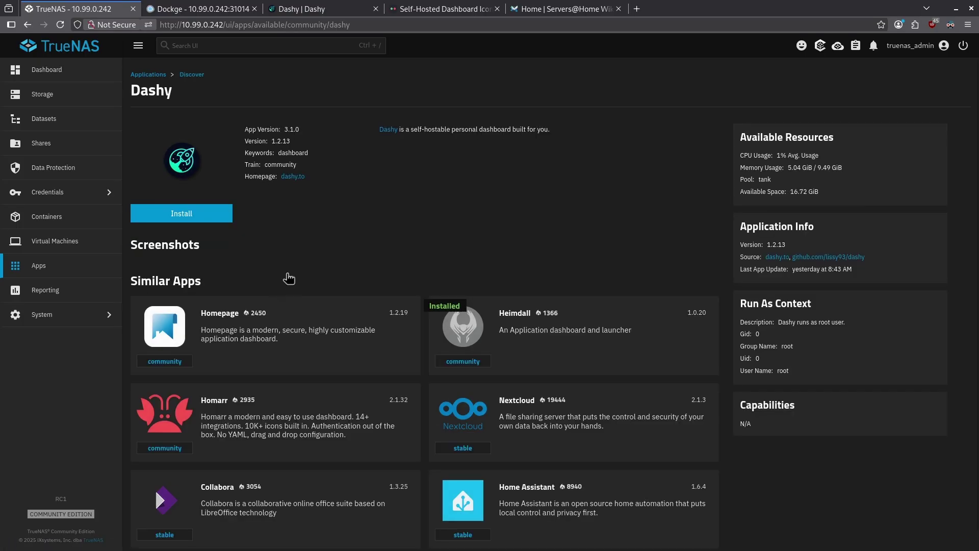
click(225, 218)
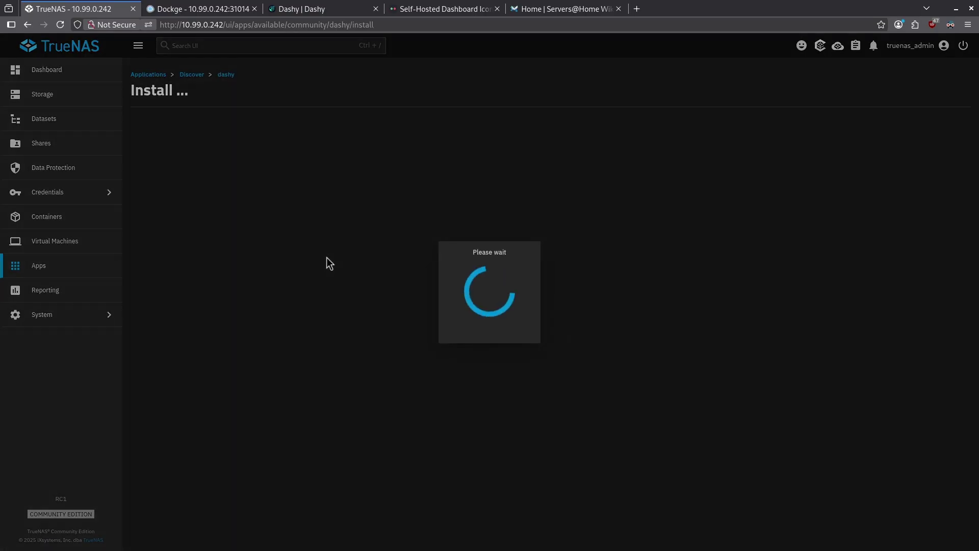
Set the Dashy Config Storage Type to Host Path.
scroll(250, 249, down, 7)
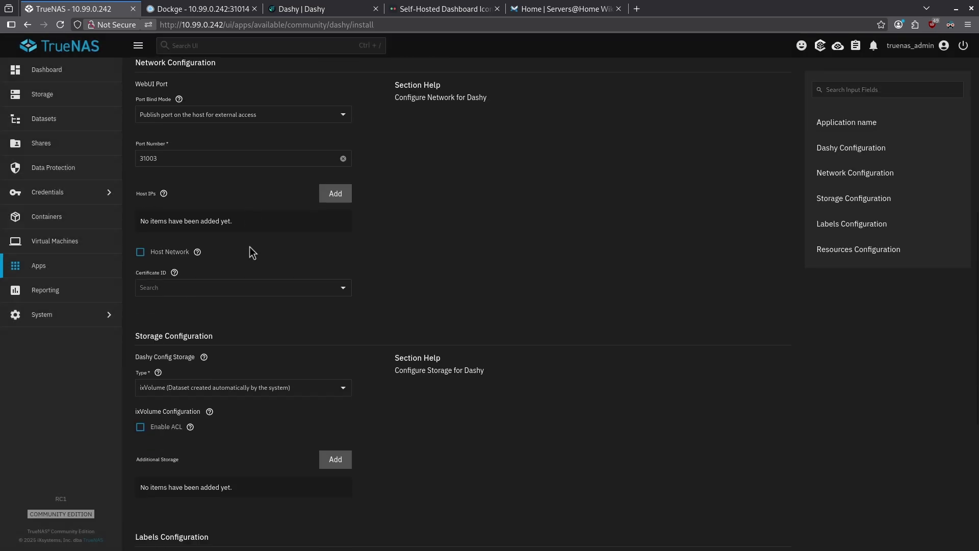
drag(220, 310, 193, 332)
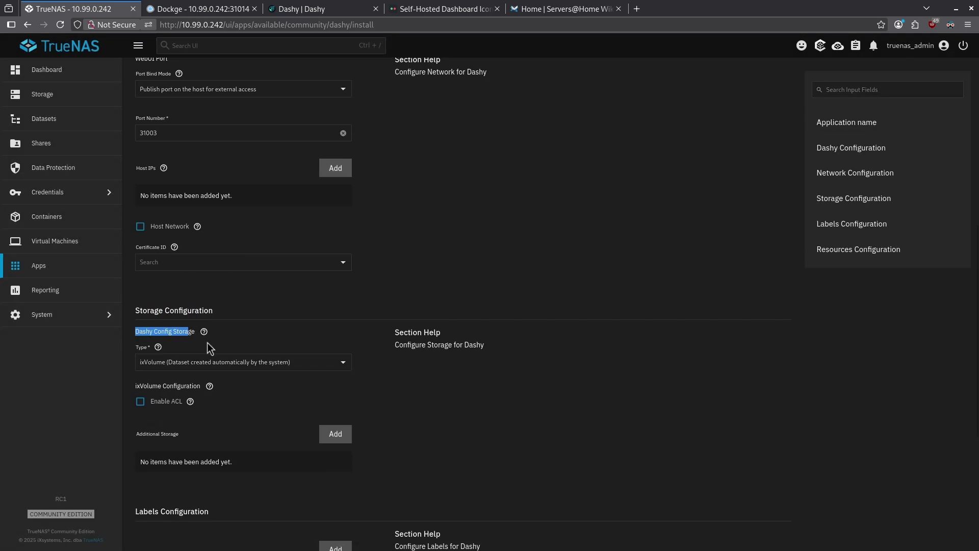
click(151, 348)
click(192, 365)
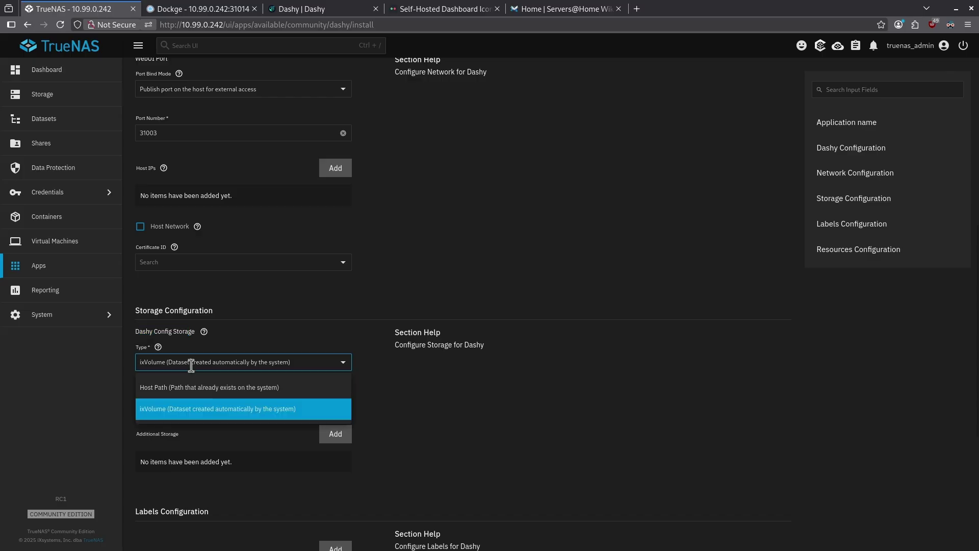
click(192, 386)
scroll(252, 394, down, 2)
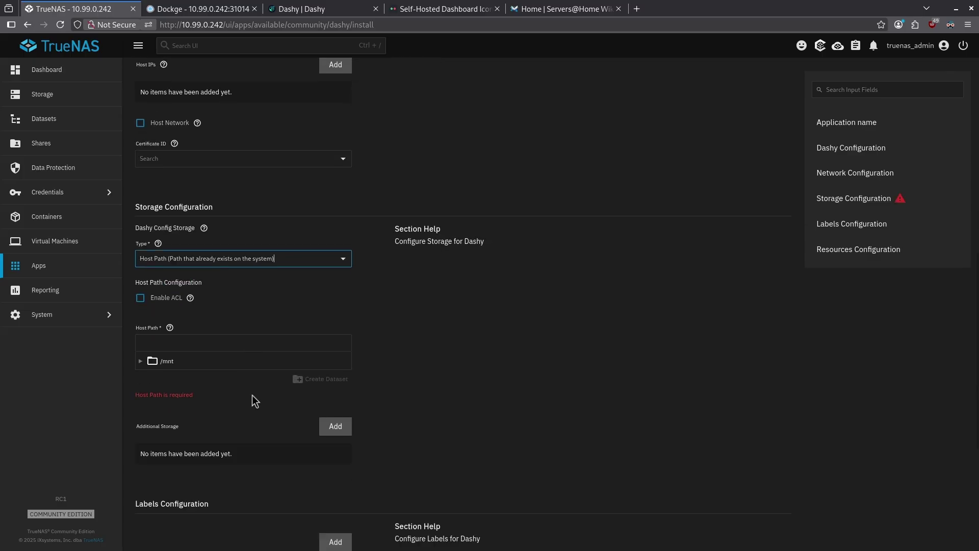
Use /mnt/tank/configs/dashy as the host path, install Dashy, then open Dockge's web UI.
click(153, 360)
click(159, 376)
click(175, 396)
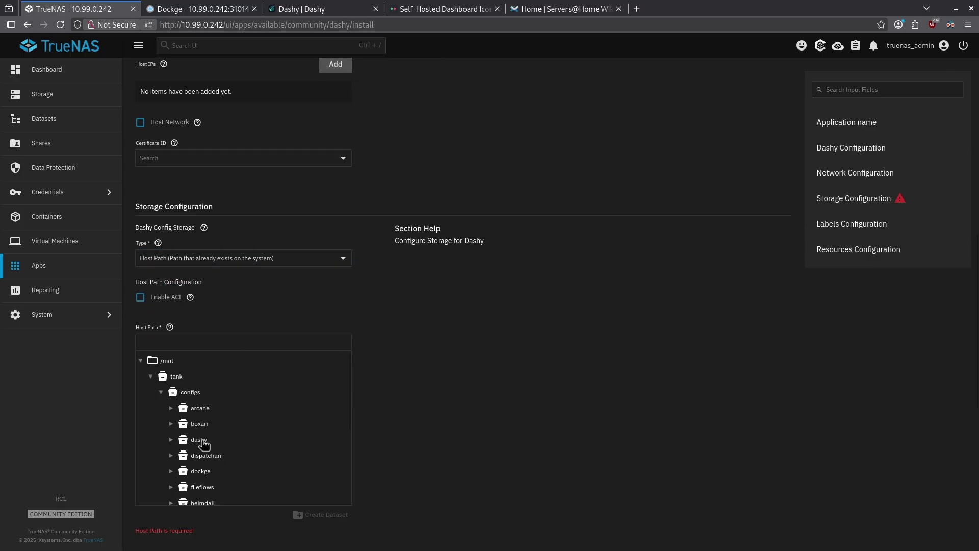
click(204, 426)
scroll(378, 393, down, 8)
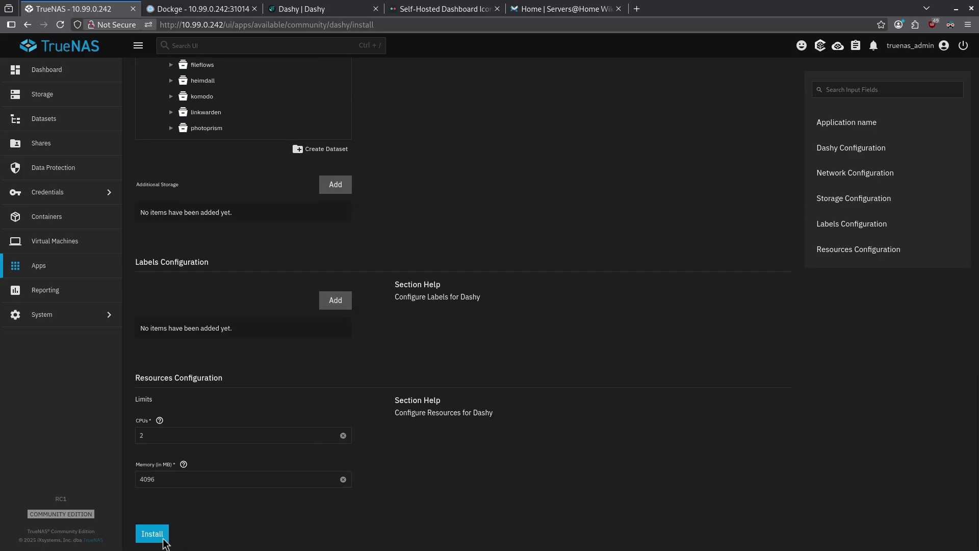
click(164, 540)
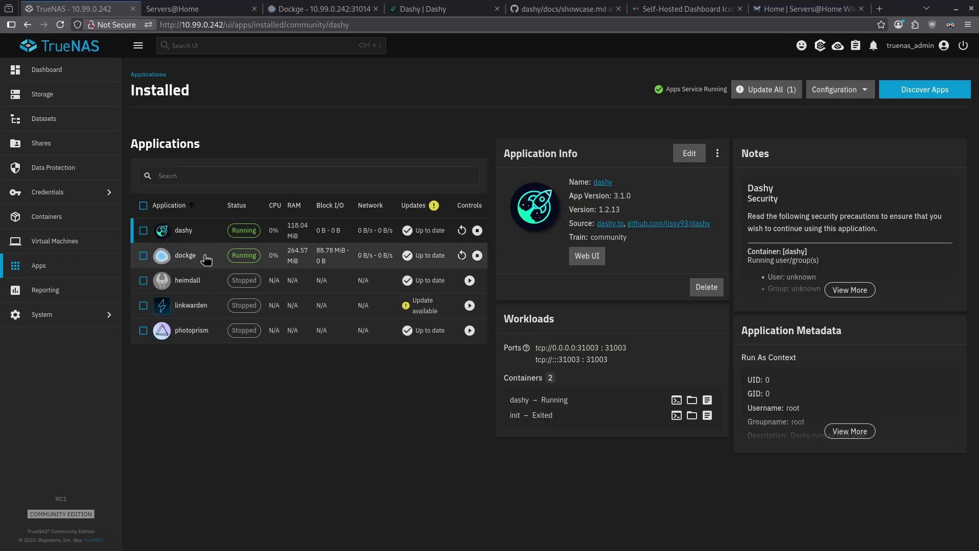
click(176, 255)
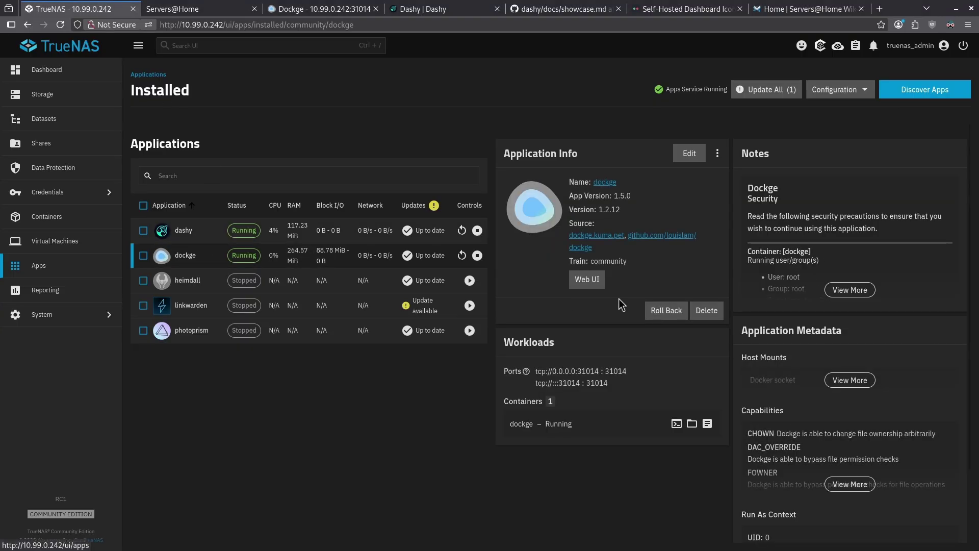
click(594, 281)
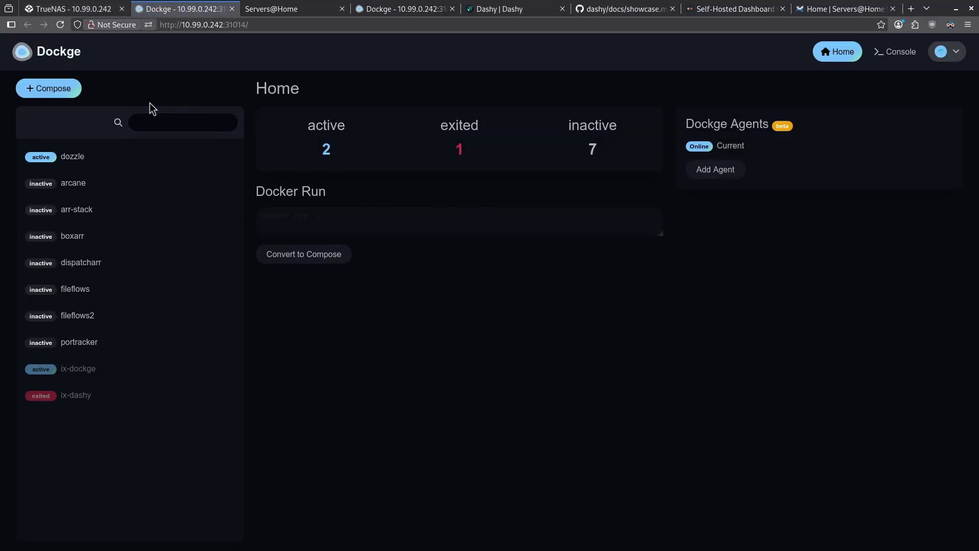
Create a new Dockge compose stack named dashy and select its default YAML.
click(64, 96)
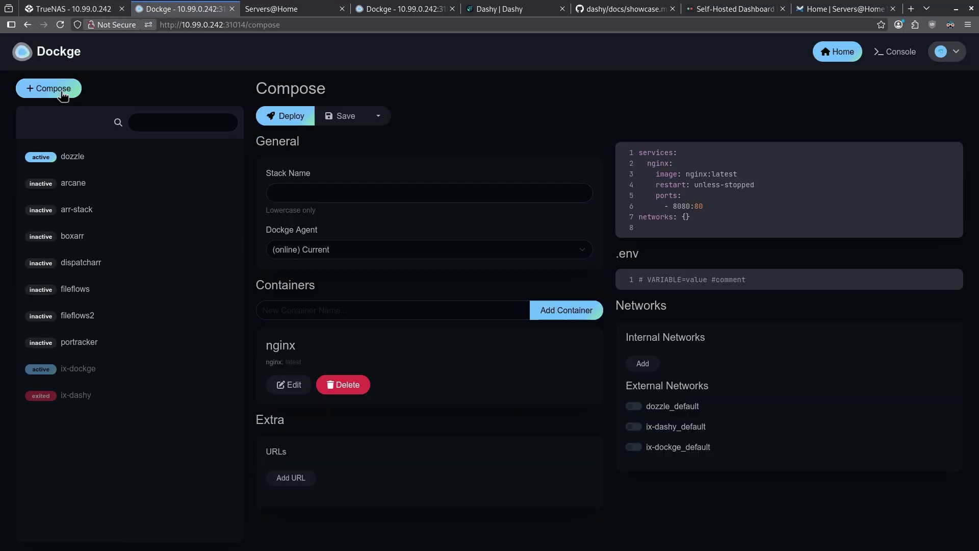
click(376, 200)
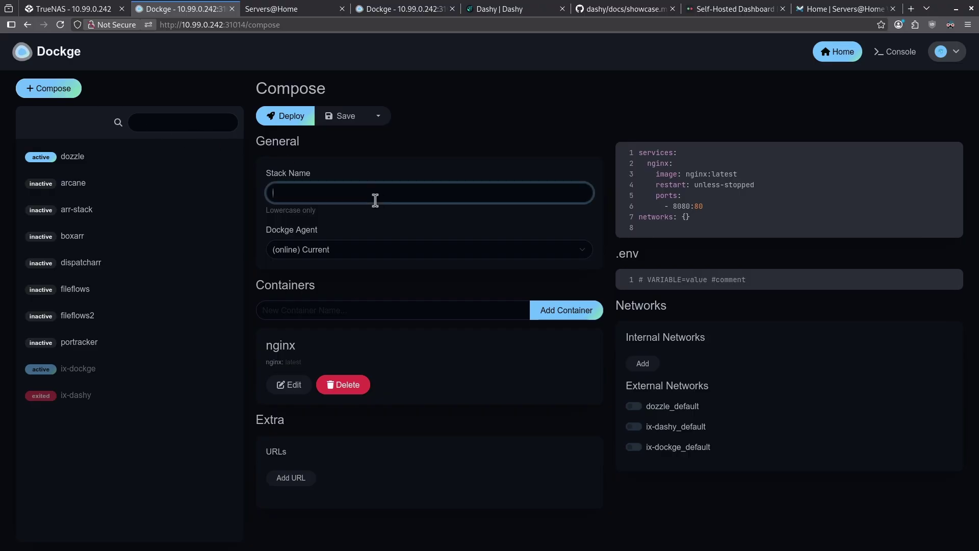
text(dashy)
drag(690, 217, 635, 153)
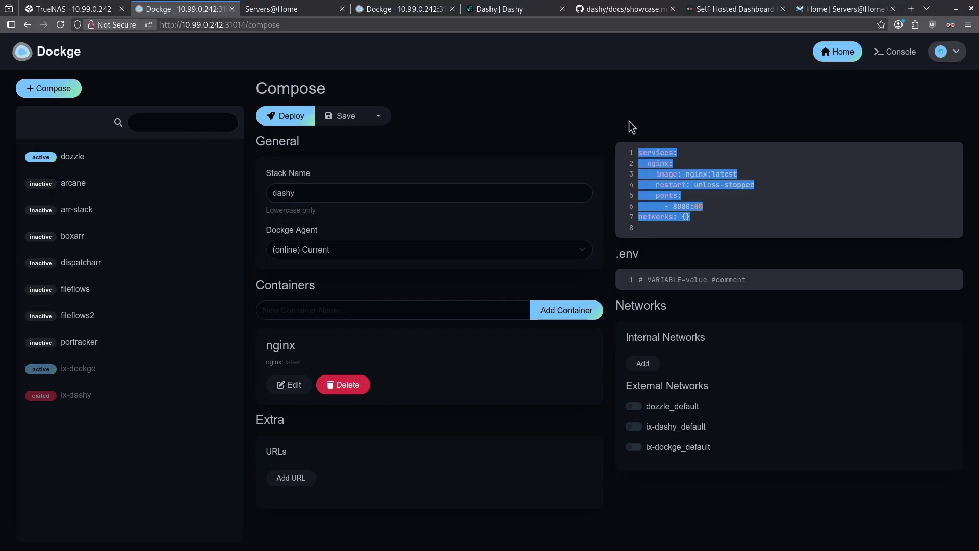
key(ctrl+9)
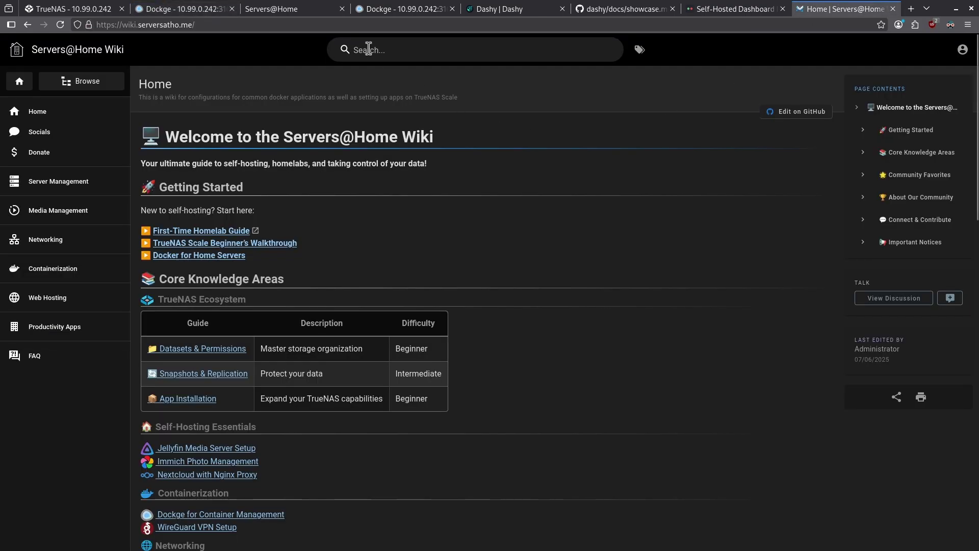
Look up the Dashy guide's Docker Compose instructions on the Servers@Home wiki.
click(413, 49)
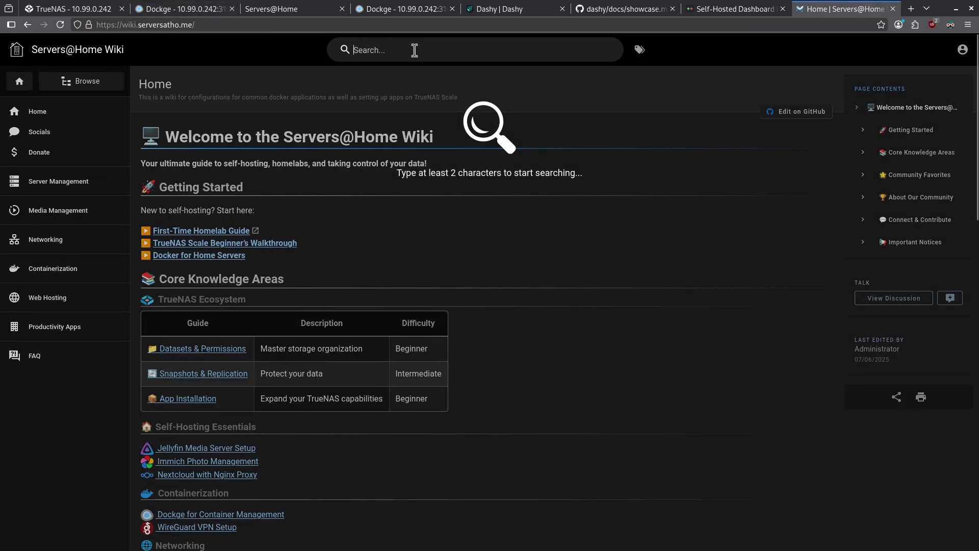
text(dashy)
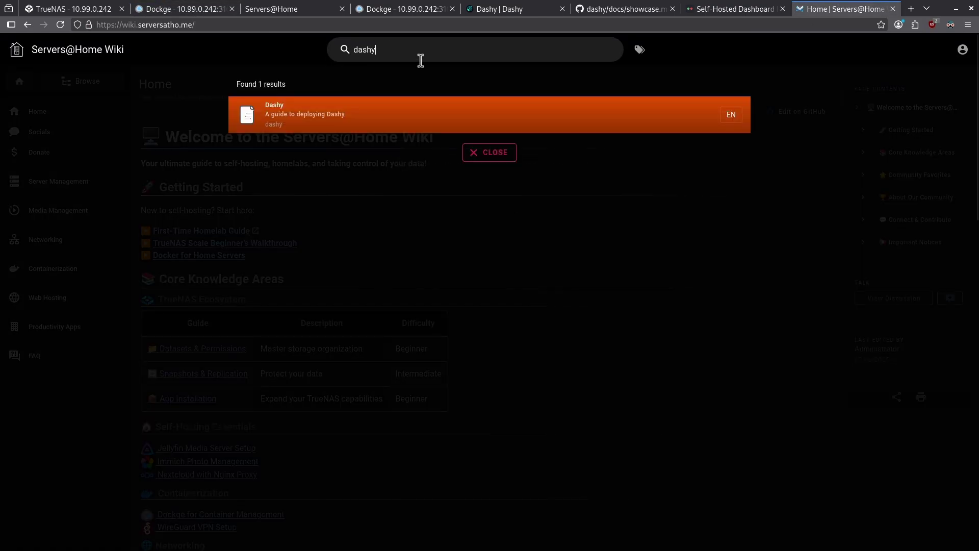
click(428, 102)
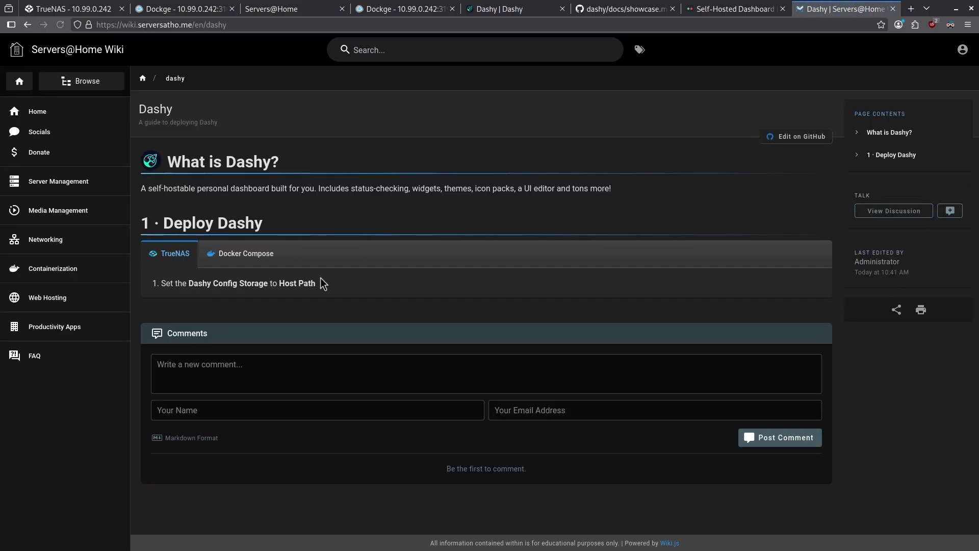
click(244, 256)
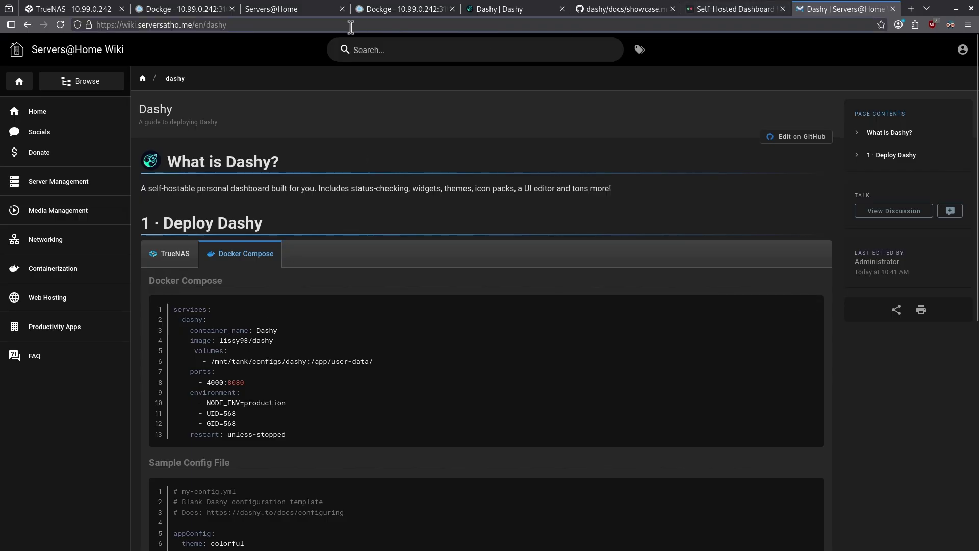
Paste the Dashy compose YAML into the Dockge stack and open Dashy's web UI.
click(193, 9)
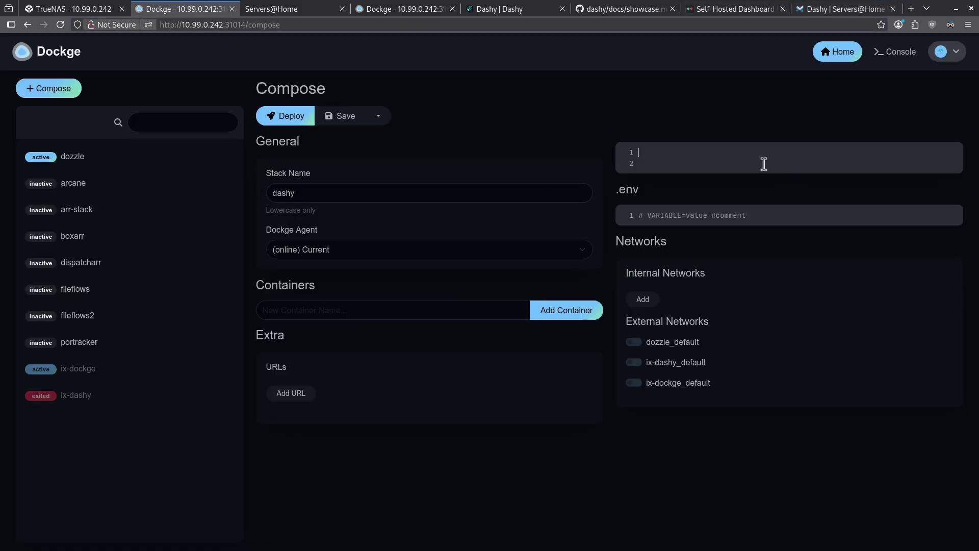
text(services:   dashy:     container_name: Dashy     image: lissy93/dashy      volumes:        - /mnt/tank/configs/dashy:/app/user-data/     ports:       - 4000:8080     environment:       - NODE_ENV=production       - UID=568       - GID=568     restart: unless-stopped)
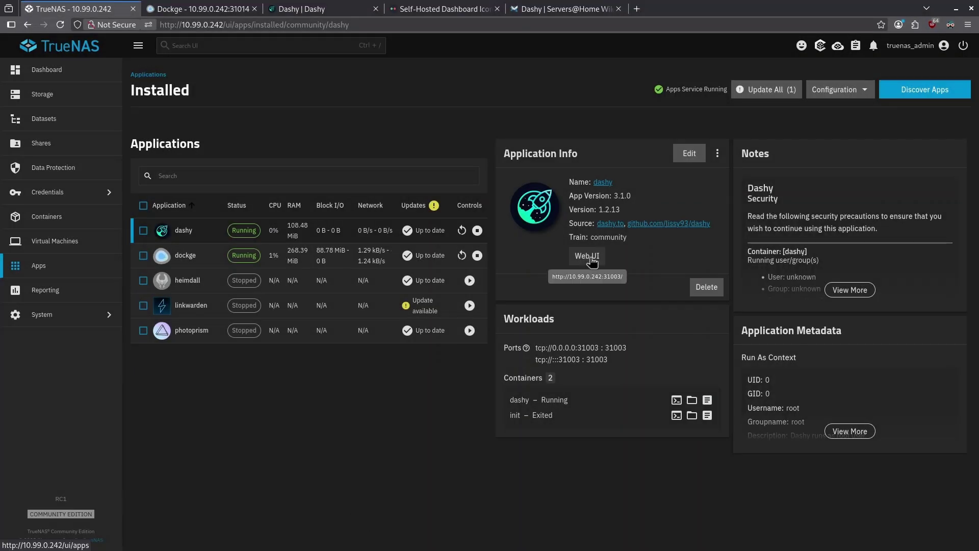
click(590, 258)
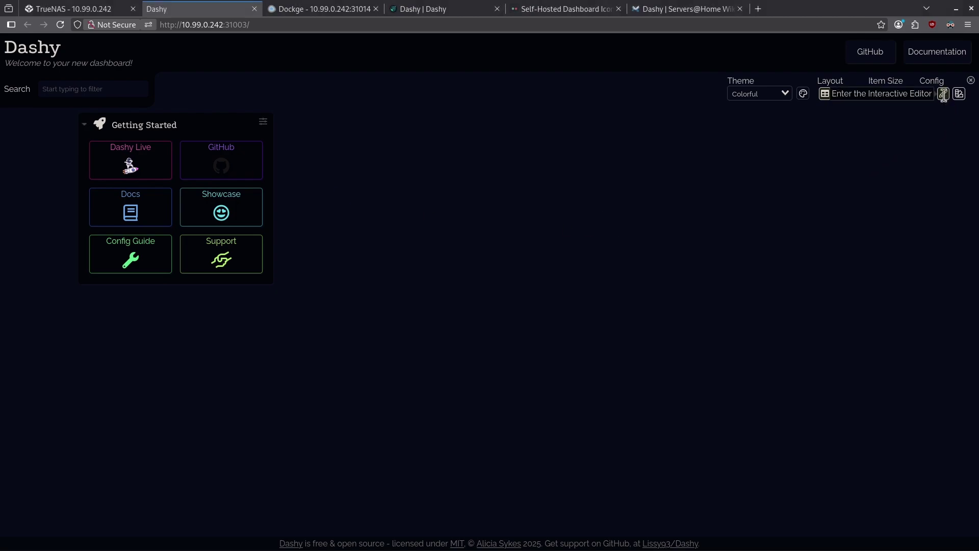
Enable Dashy edit mode and bring up the Edit Page Info dialog.
click(944, 96)
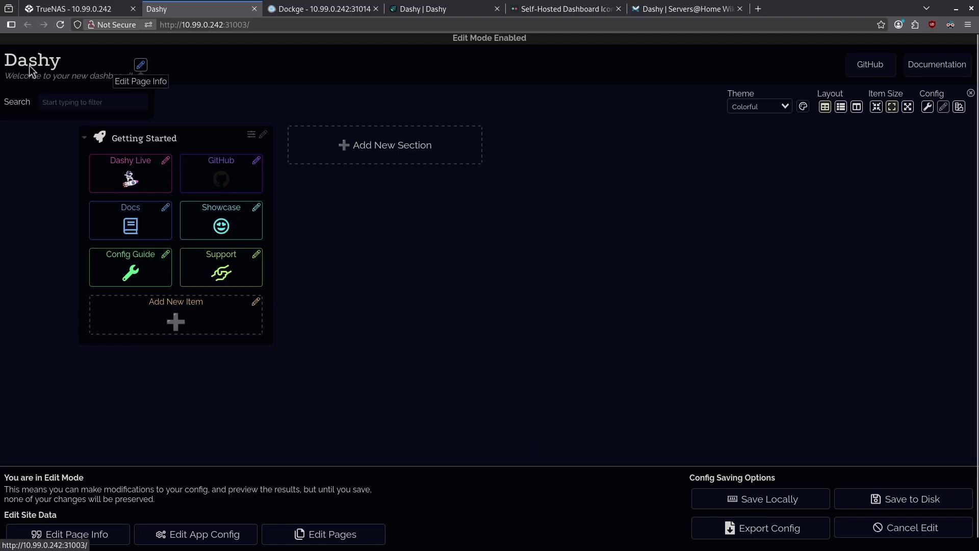
click(141, 66)
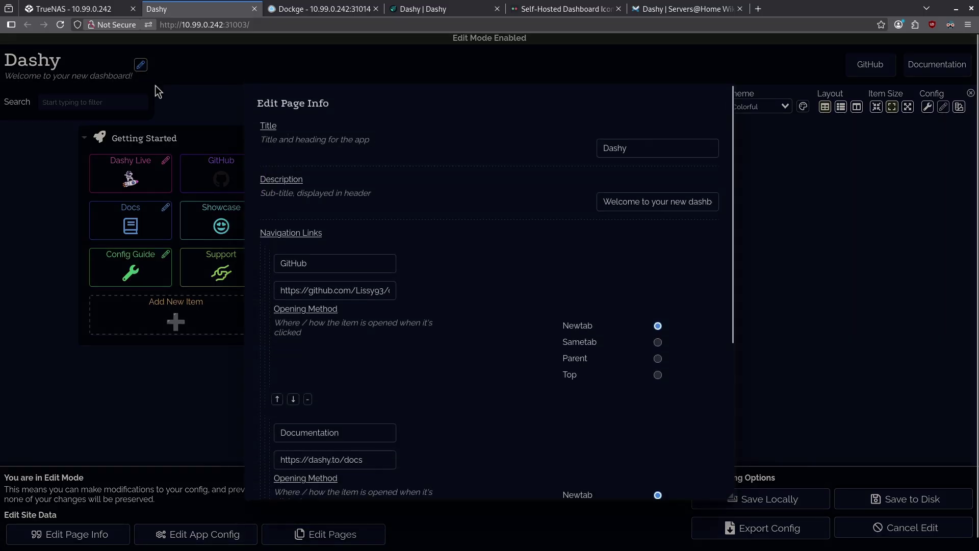
Set the page title to Servers@Home and the description to 'My new dashboard!!'.
triple_click(641, 154)
text(Servers@Home)
key(Tab)
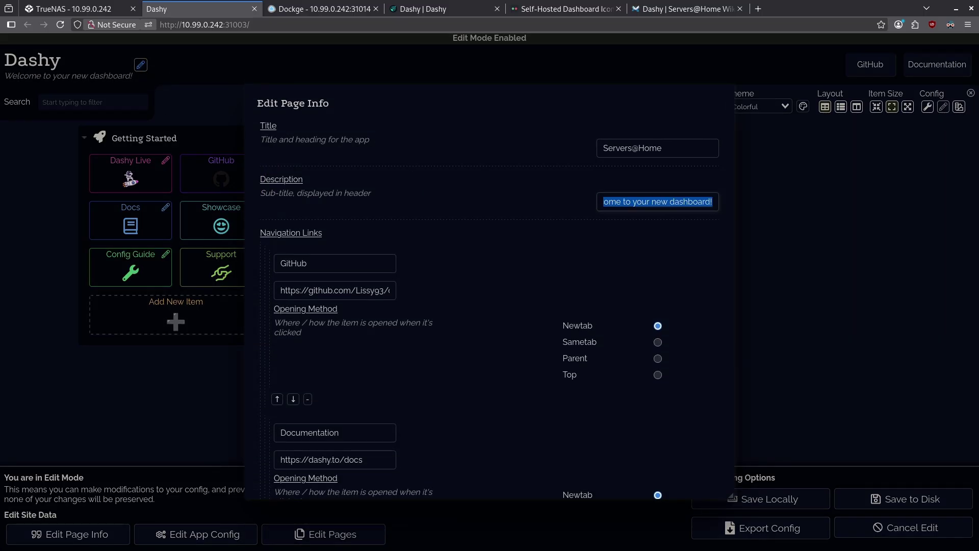
text(My)
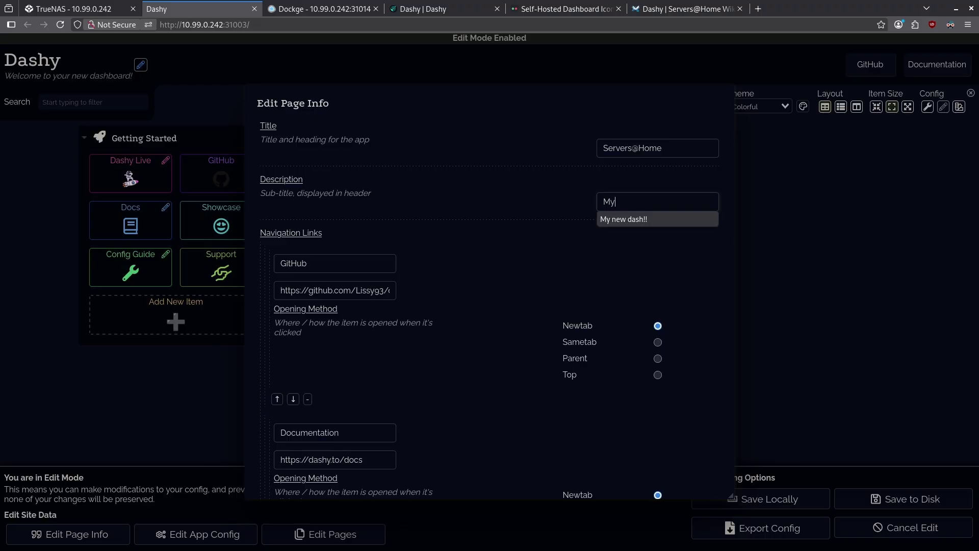
text( new dashboard!!)
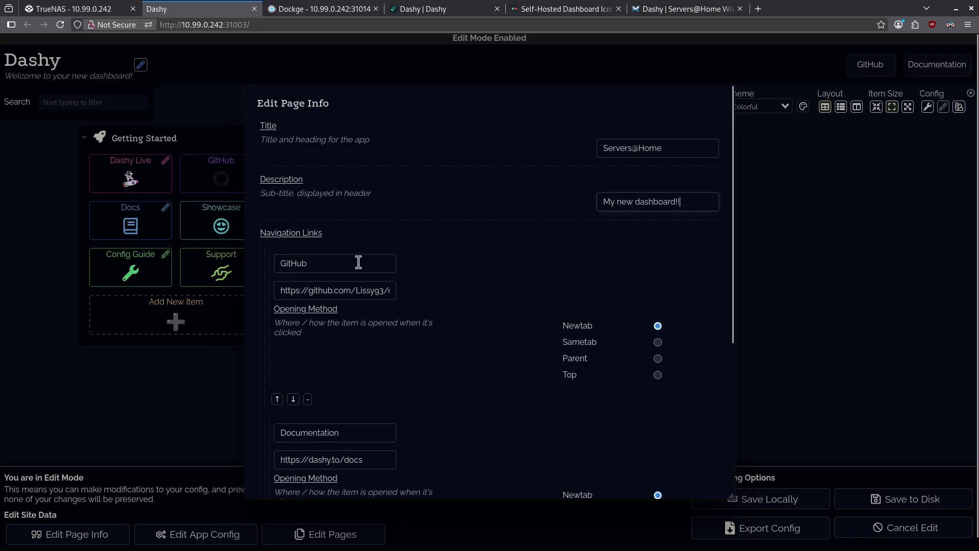
scroll(356, 258, down, 2)
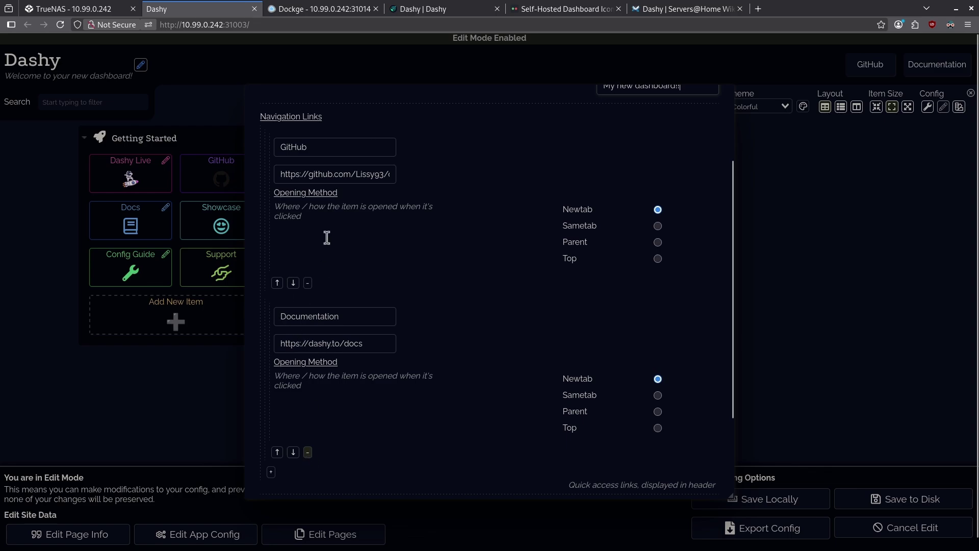
Rename the GitHub nav link to TrueNAS, add footer 'This is my new dashboard', and save.
double_click(321, 181)
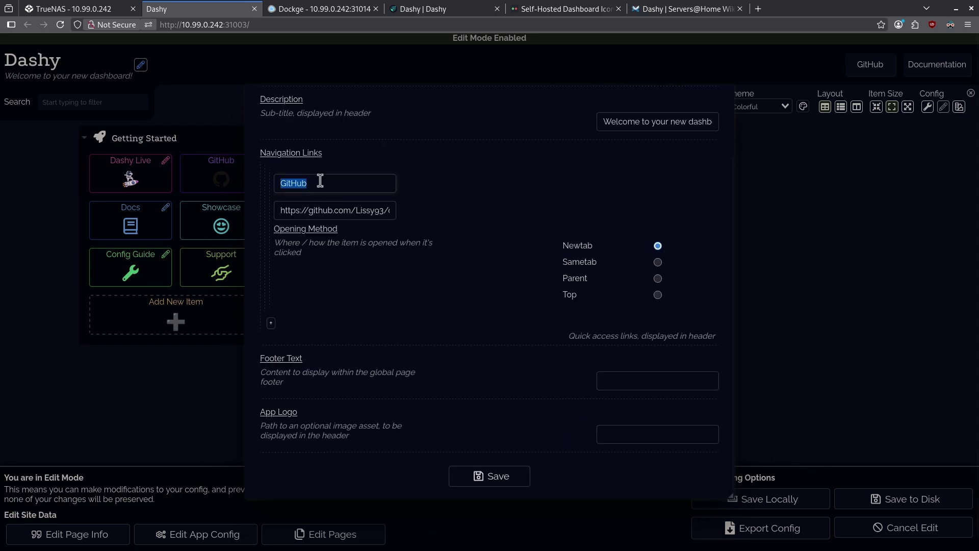
text(Tr)
click(306, 200)
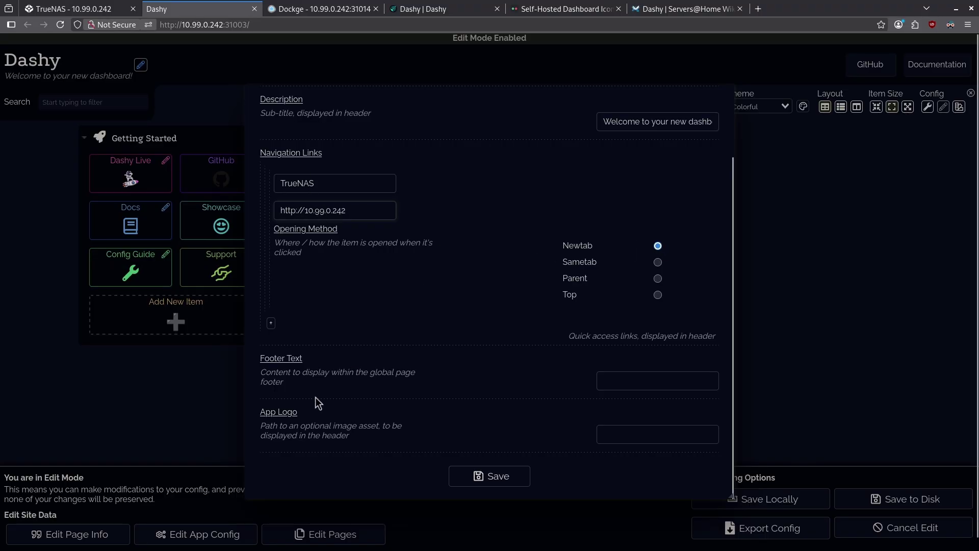
click(633, 376)
text(This is my new dashboard)
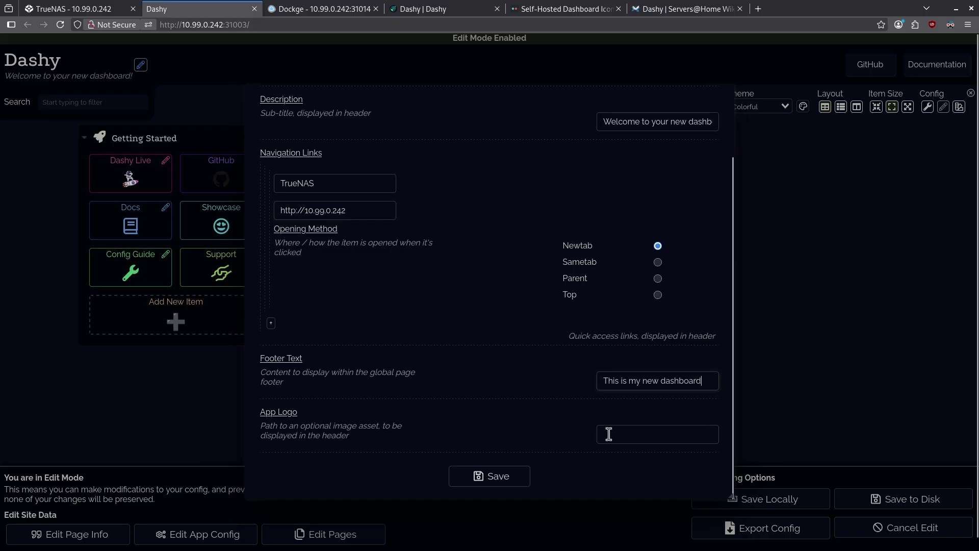
click(515, 475)
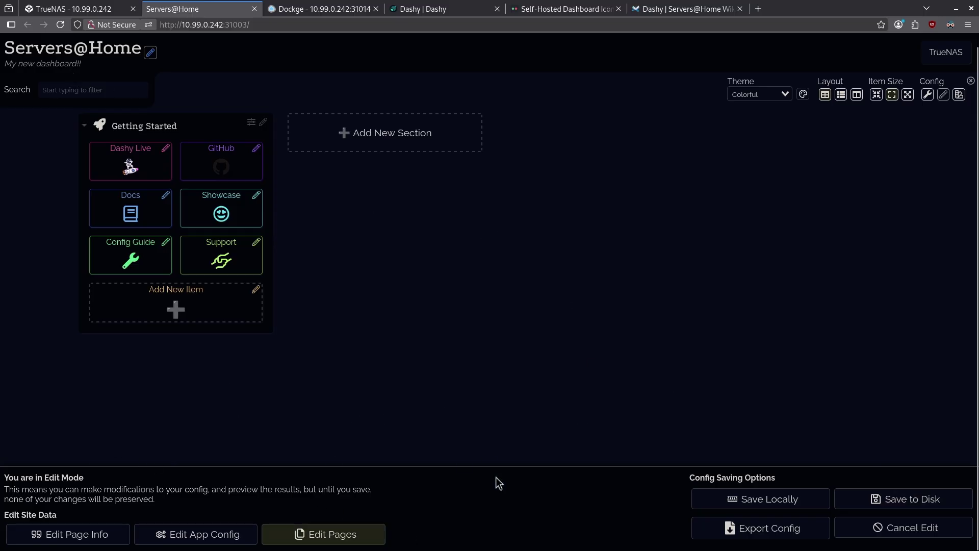
Save the Dashy configuration to disk and verify the TrueNAS header link works.
click(896, 500)
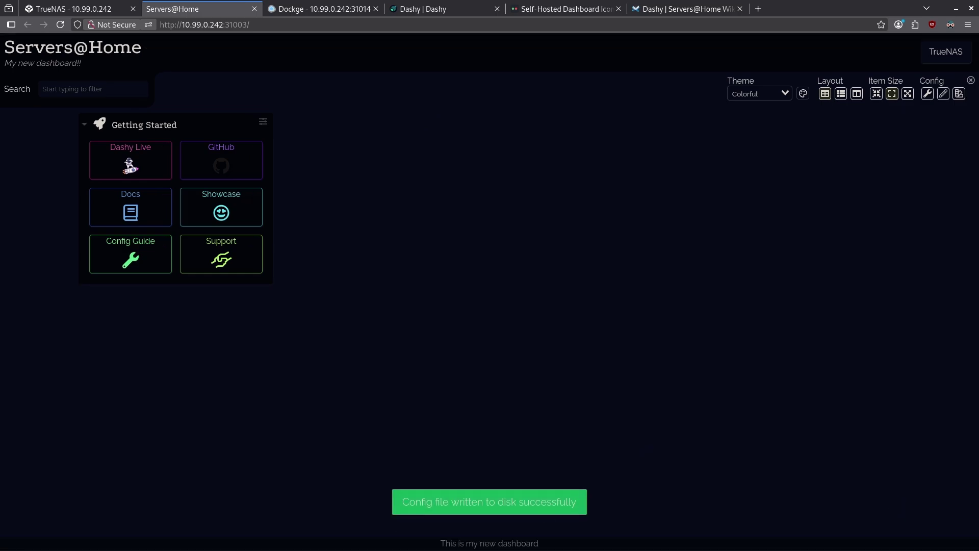
drag(444, 543, 549, 547)
click(449, 404)
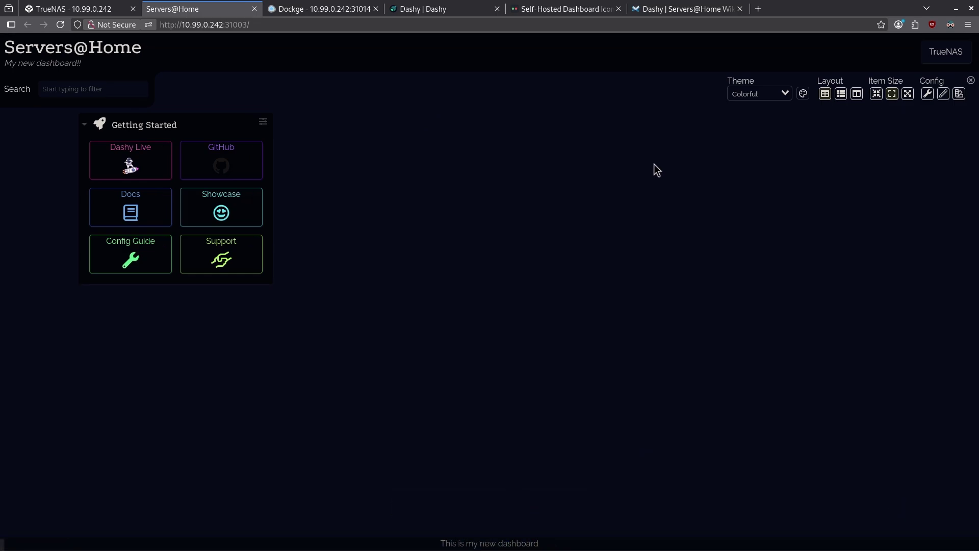
click(945, 54)
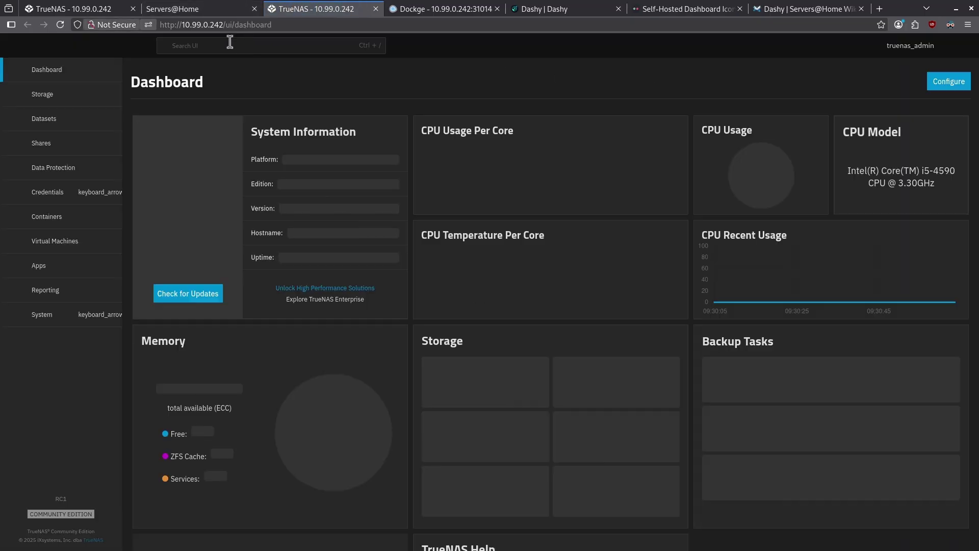
click(376, 9)
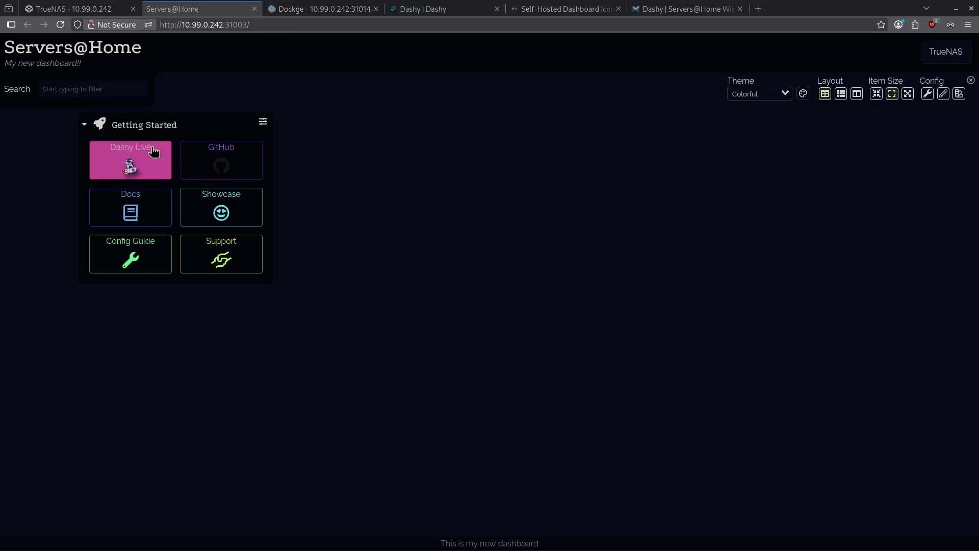
Remove the Getting Started section from the Dashy dashboard.
click(943, 94)
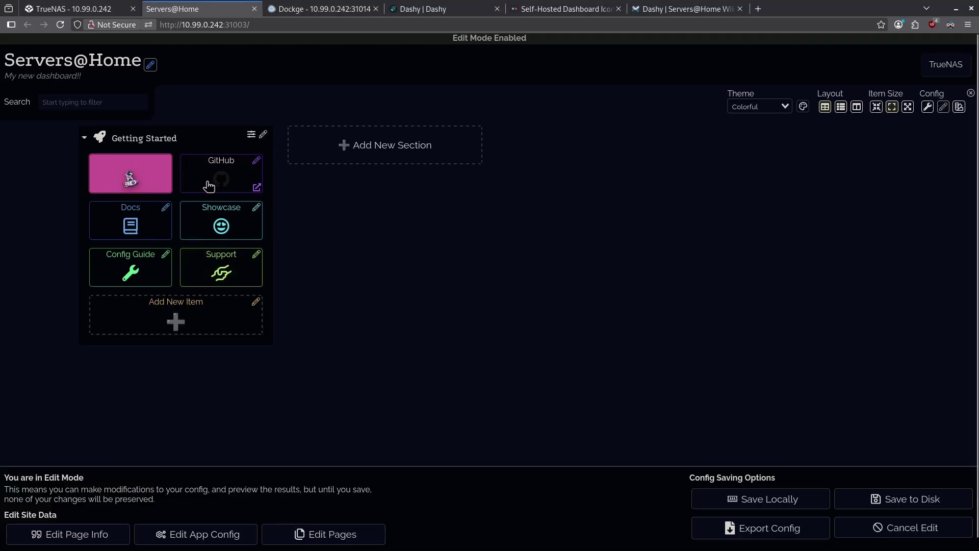
click(252, 138)
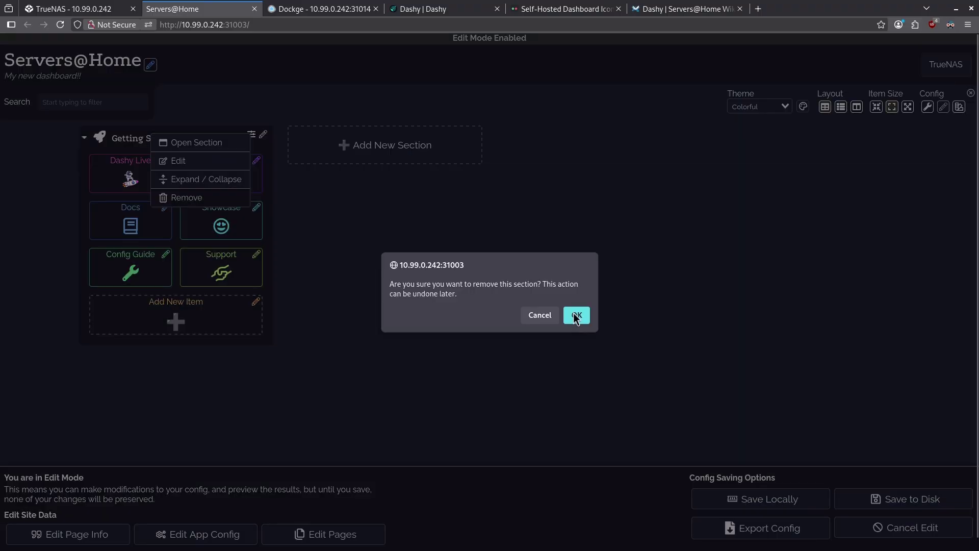
click(574, 313)
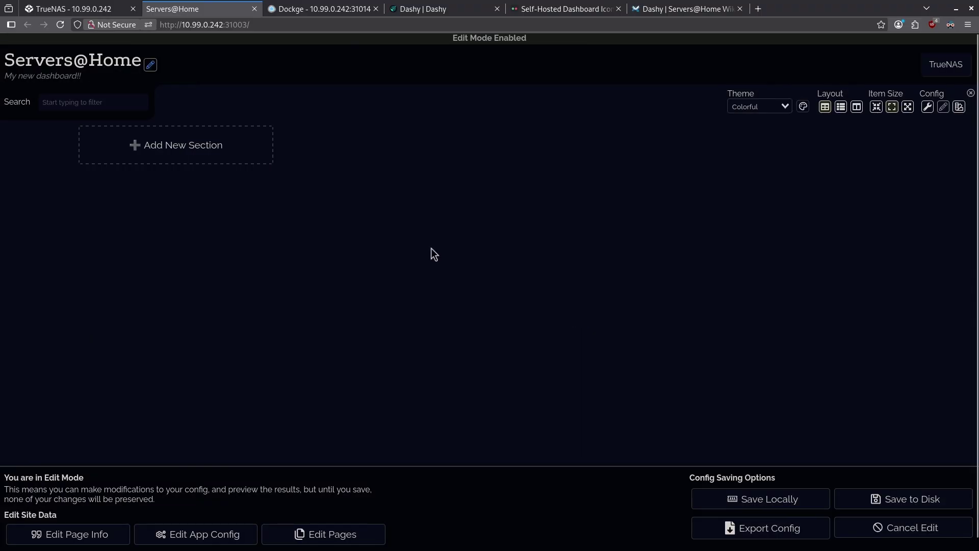
Add a new section named HomeLab spanning 2 rows and 2 columns.
click(224, 154)
click(604, 144)
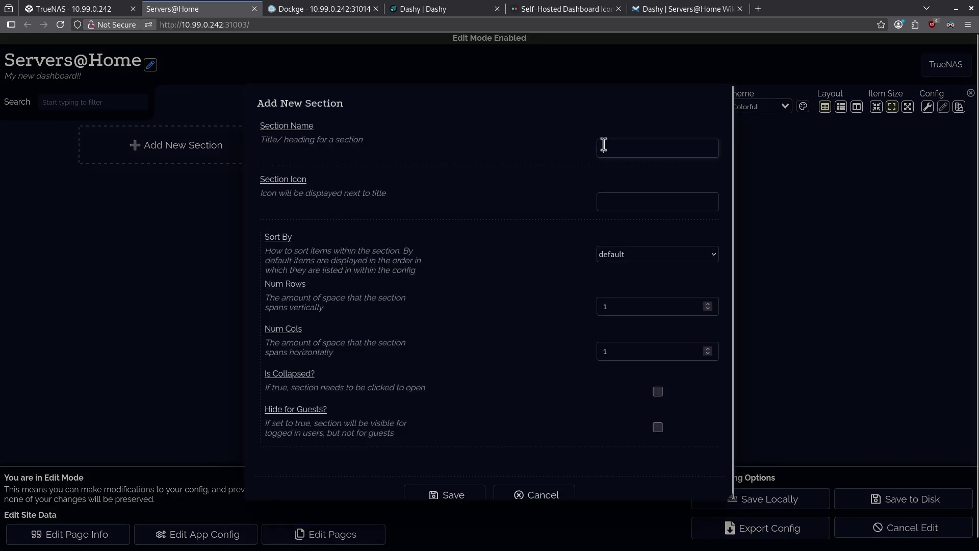
text(HomeLab)
click(707, 349)
scroll(525, 266, down, 1)
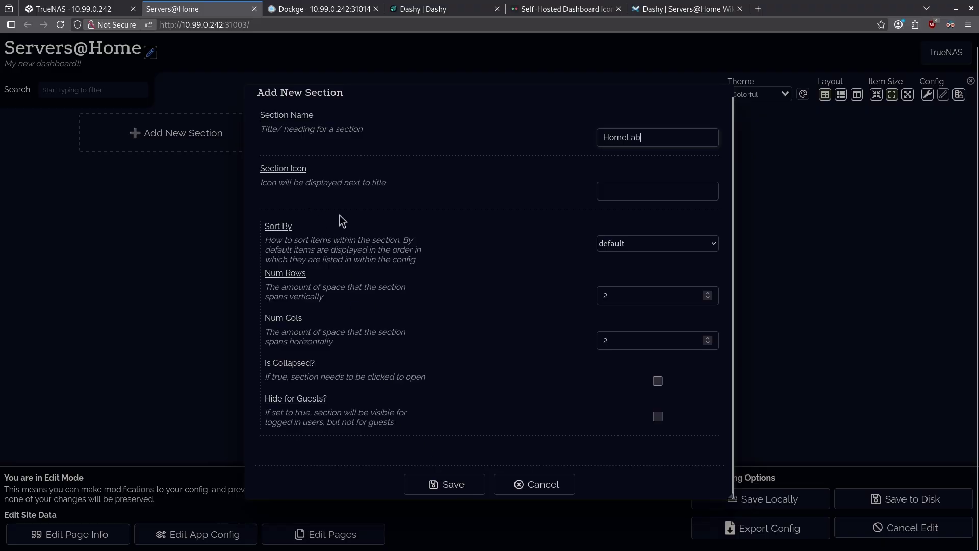
key(Return)
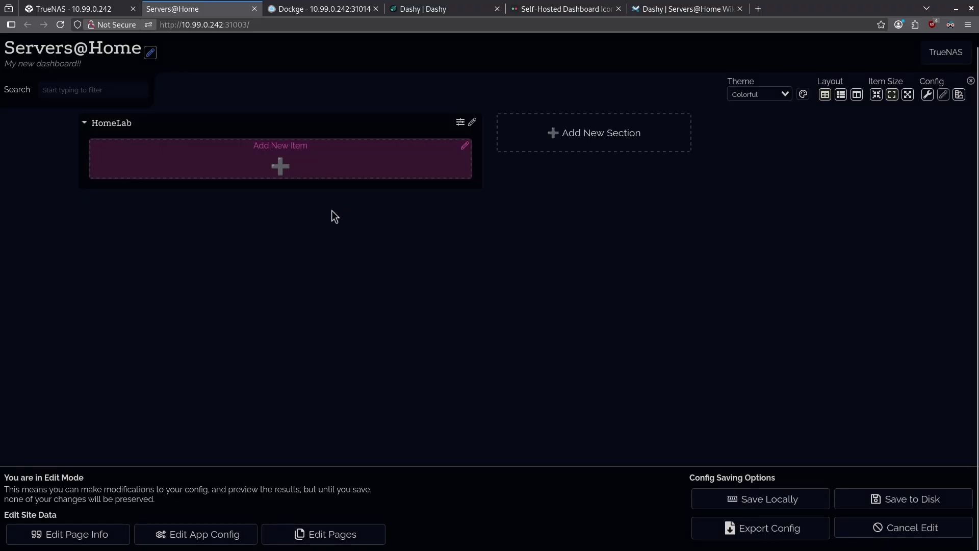
Add a HomeLab item with text Immich and description 'Photo organizer'.
click(282, 167)
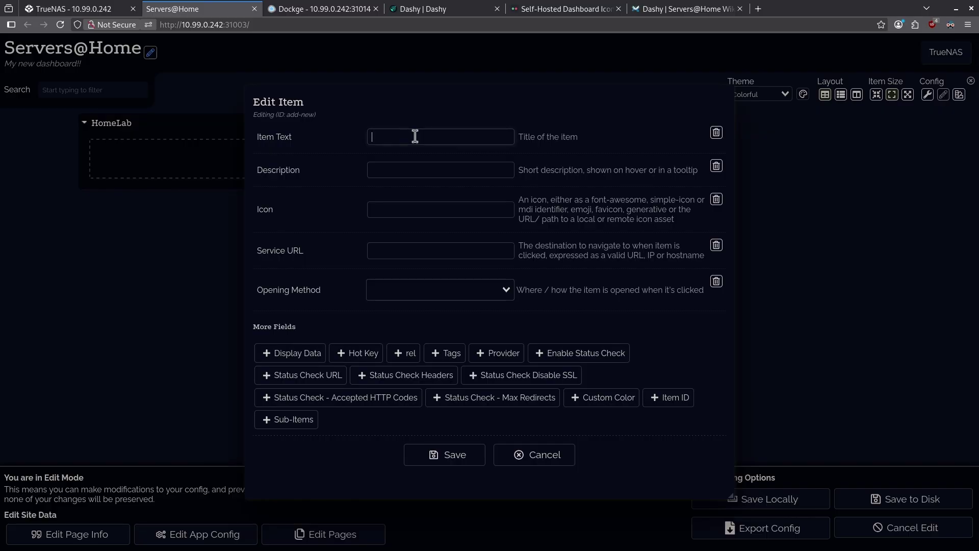
text(Immich)
key(Tab)
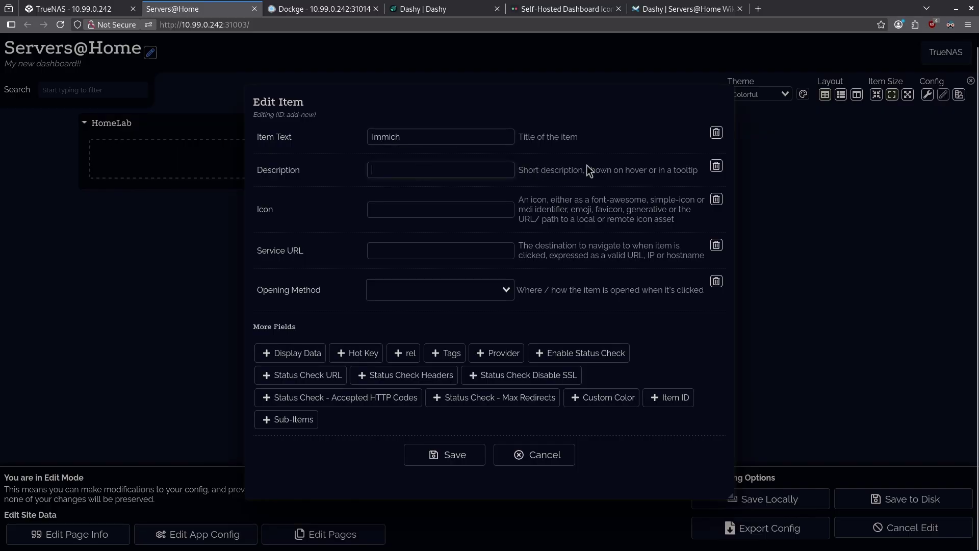
text(Photo organizer)
click(445, 208)
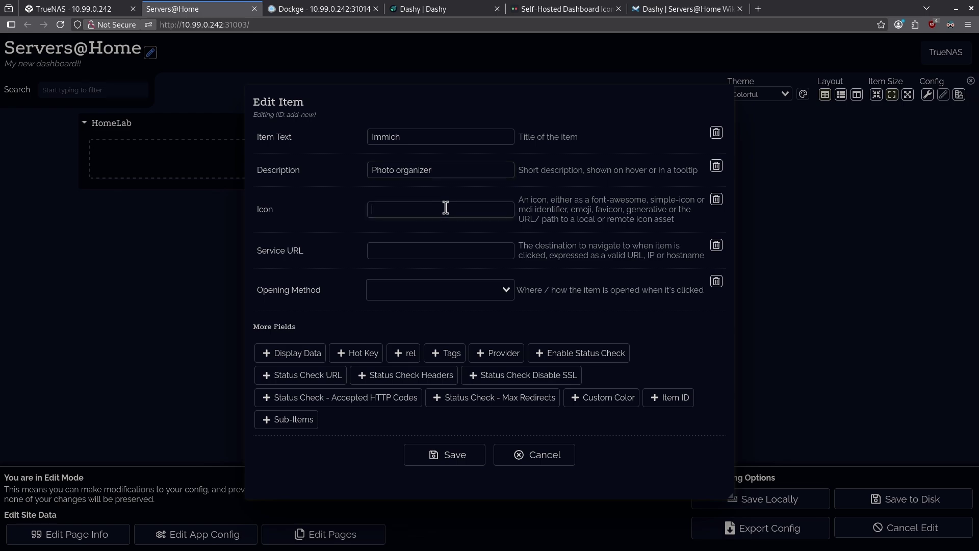
drag(519, 219, 543, 220)
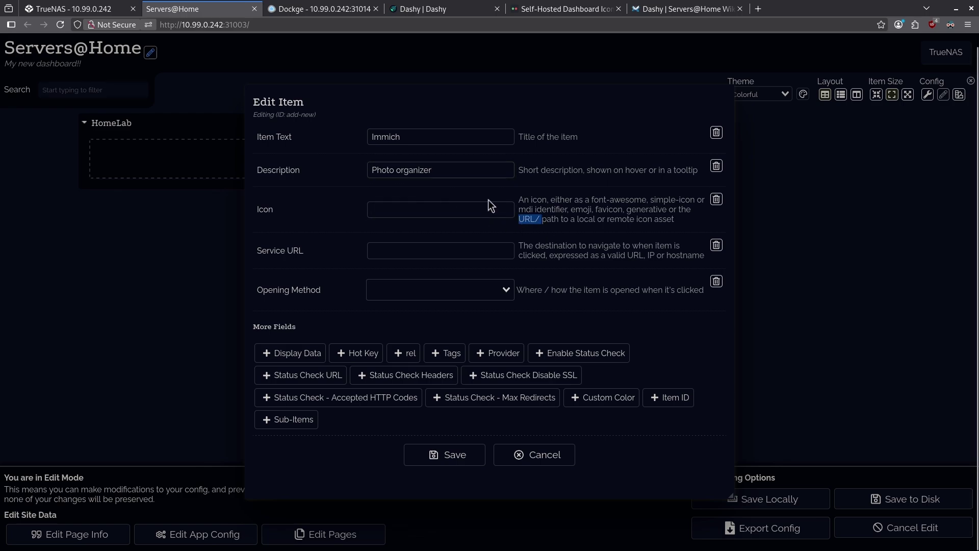
Search selfh.st for immich, copy the Immich PNG icon link, and return to Dashy.
click(553, 10)
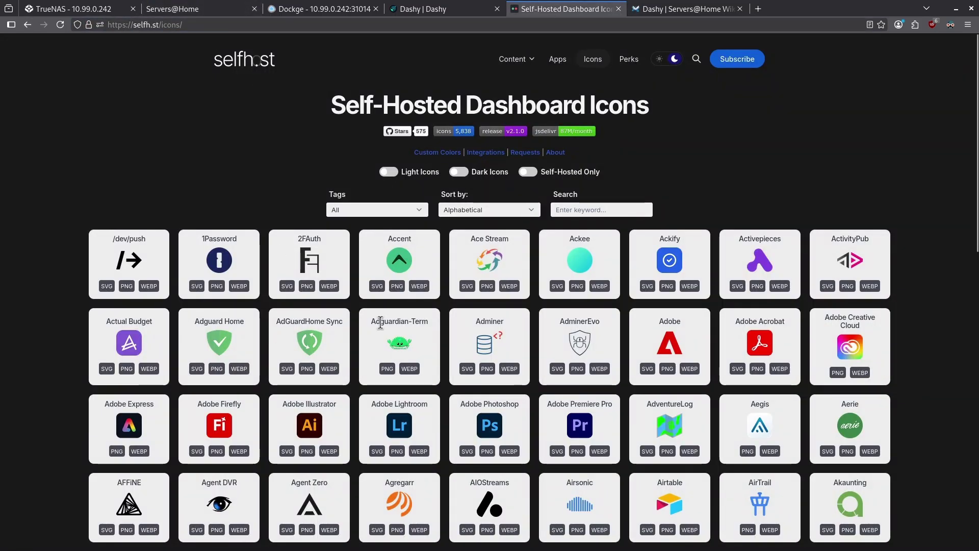
drag(462, 107, 602, 96)
click(580, 182)
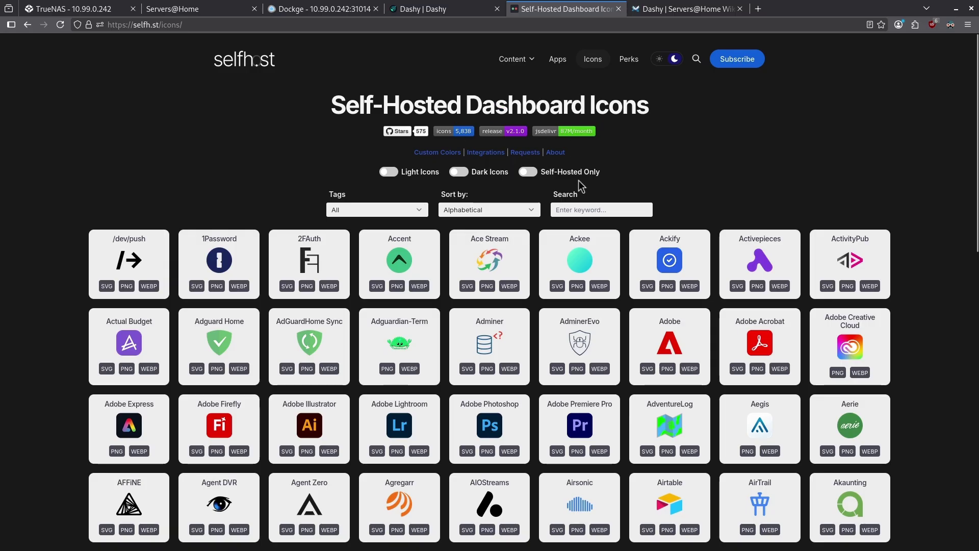
click(592, 210)
text(immich)
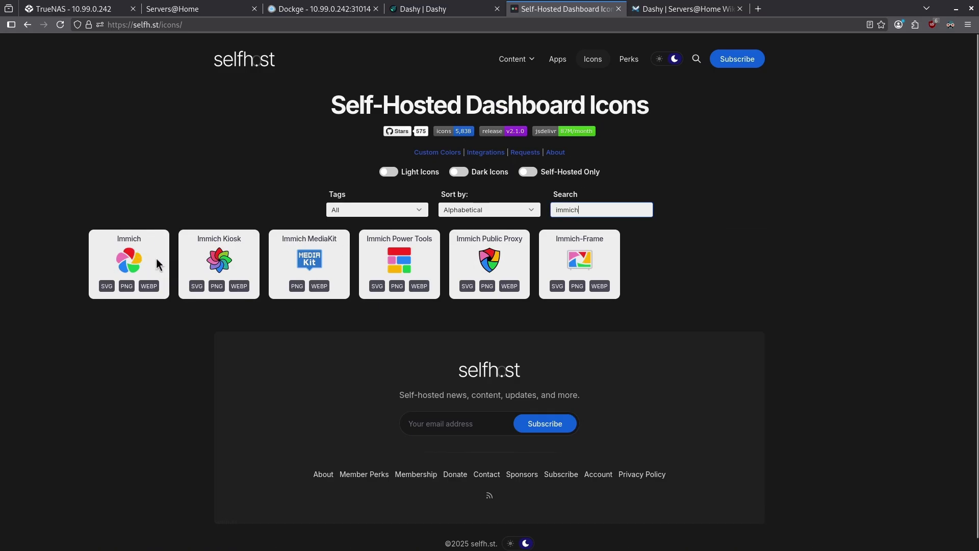
right_click(129, 288)
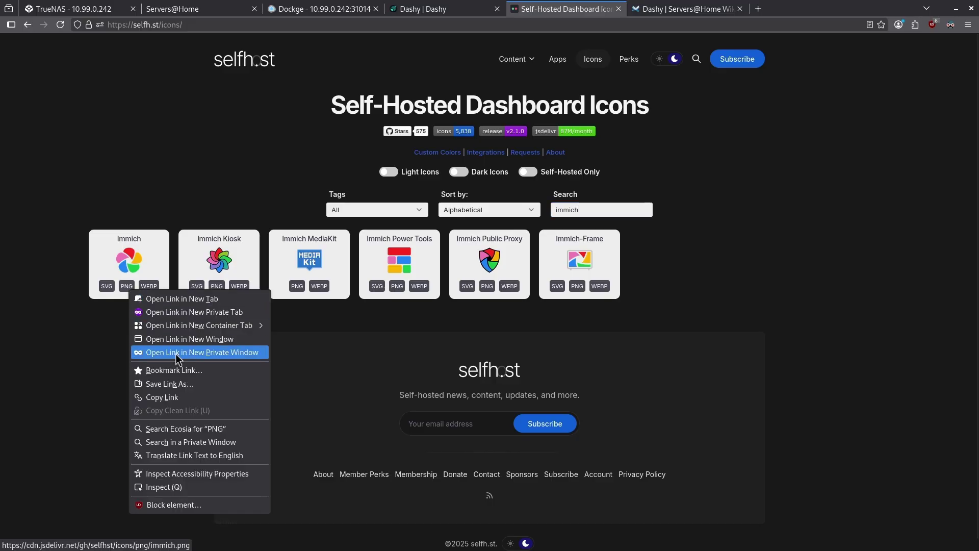
click(188, 398)
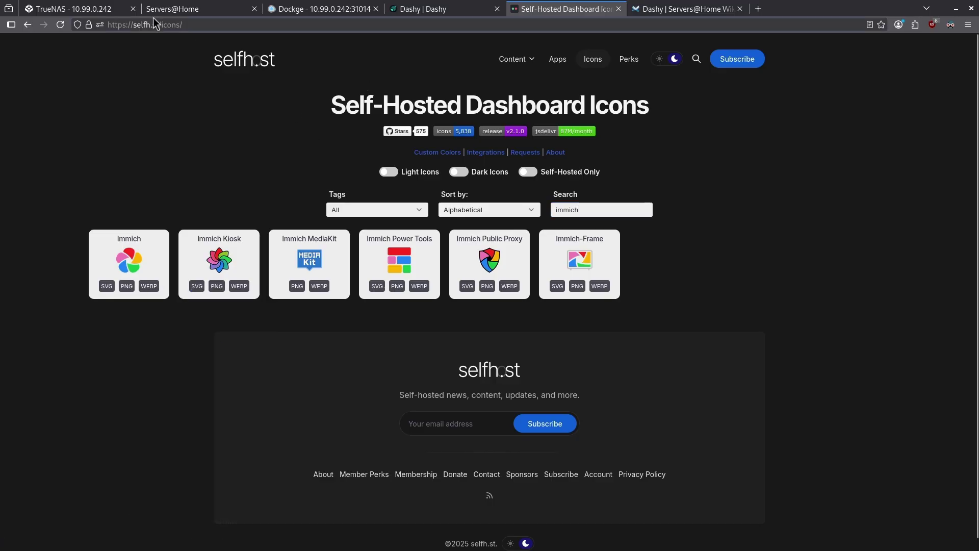
click(175, 11)
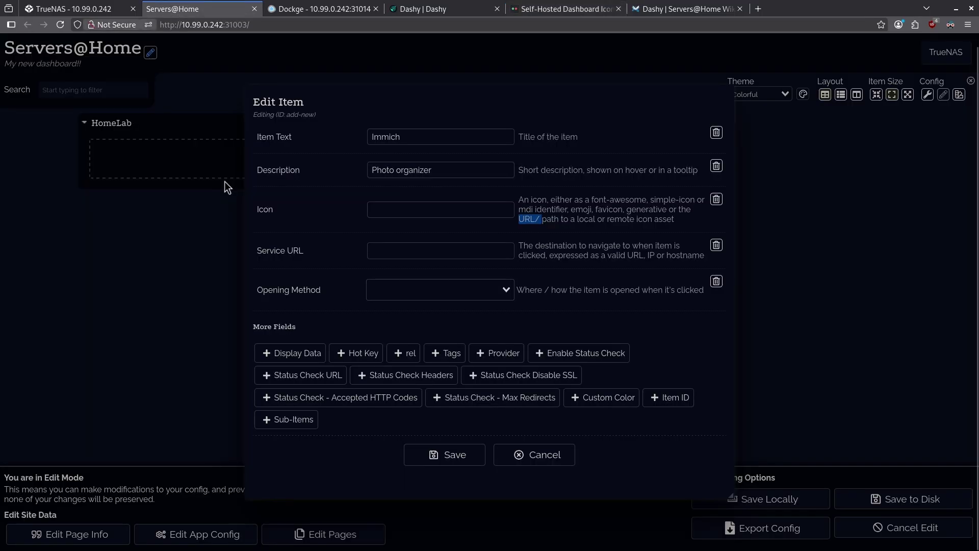
click(421, 208)
key(ctrl+v)
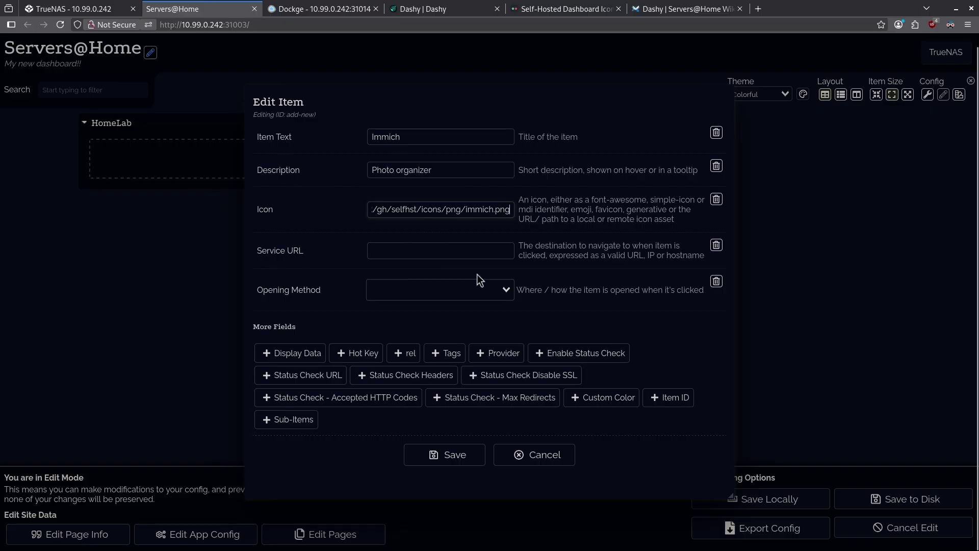
click(458, 252)
text(http://10.99.0.200:2283)
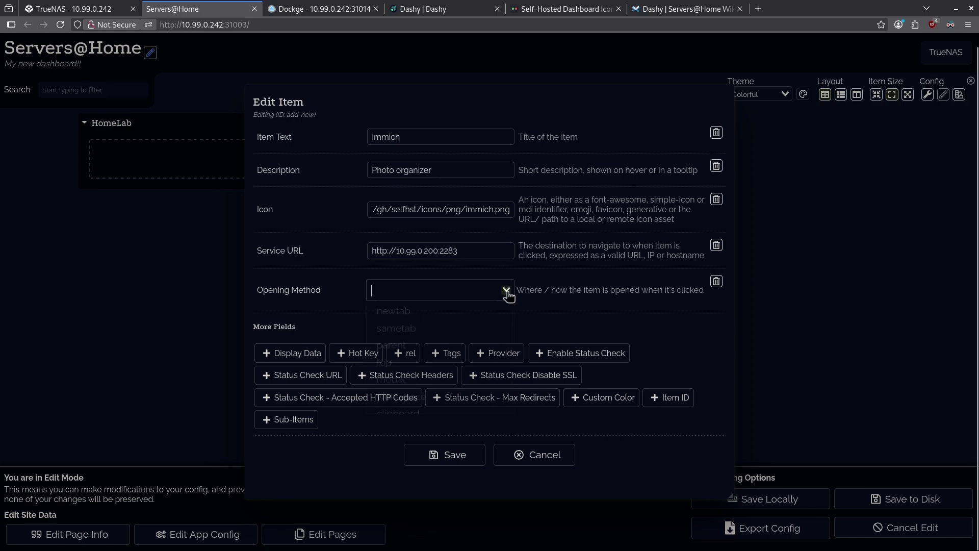
Set Immich to open in a new tab, discard the trial 'photos' tag, and save the item.
click(505, 290)
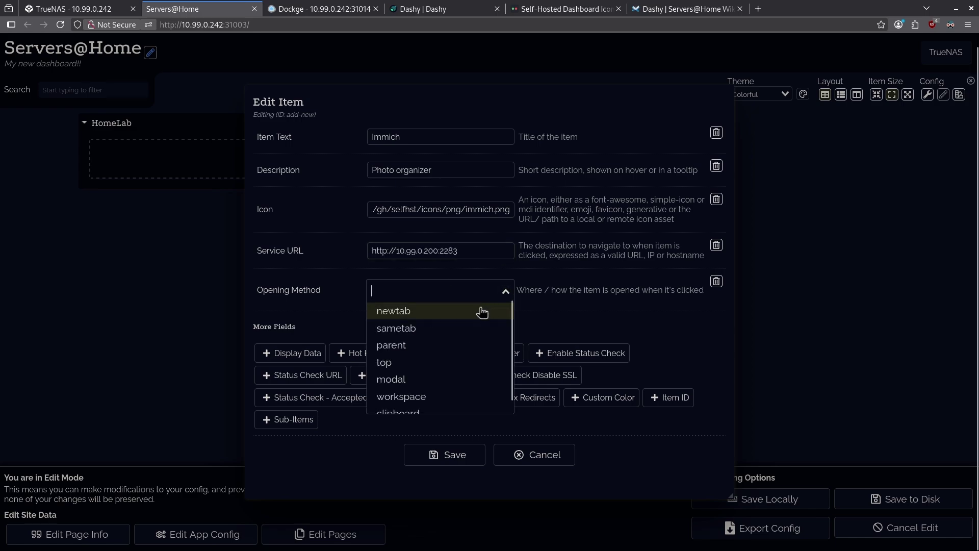
click(457, 317)
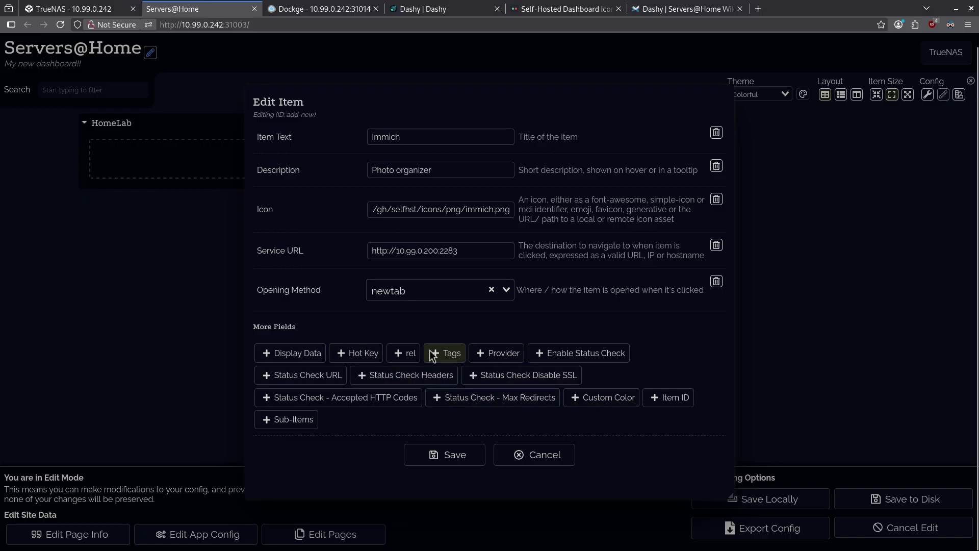
click(432, 354)
click(409, 334)
text(photos)
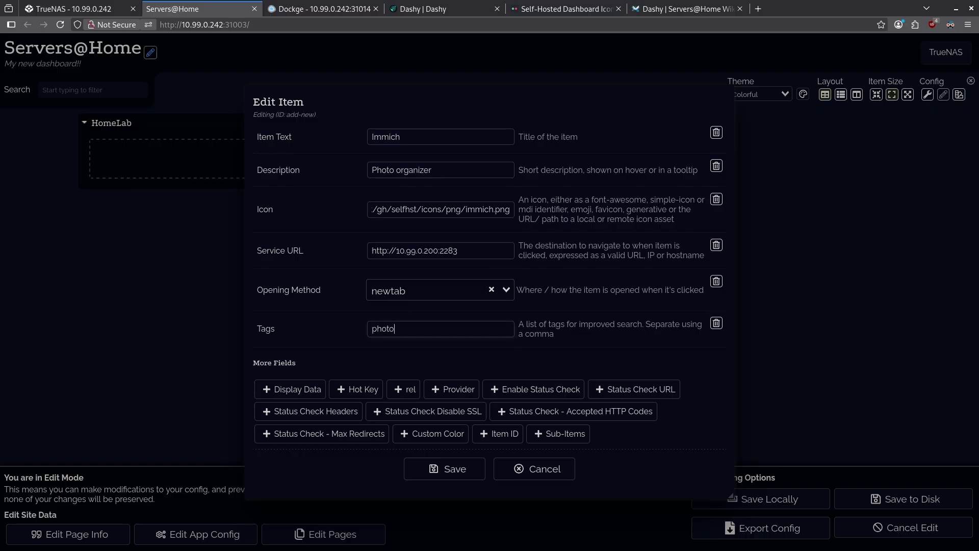
click(716, 324)
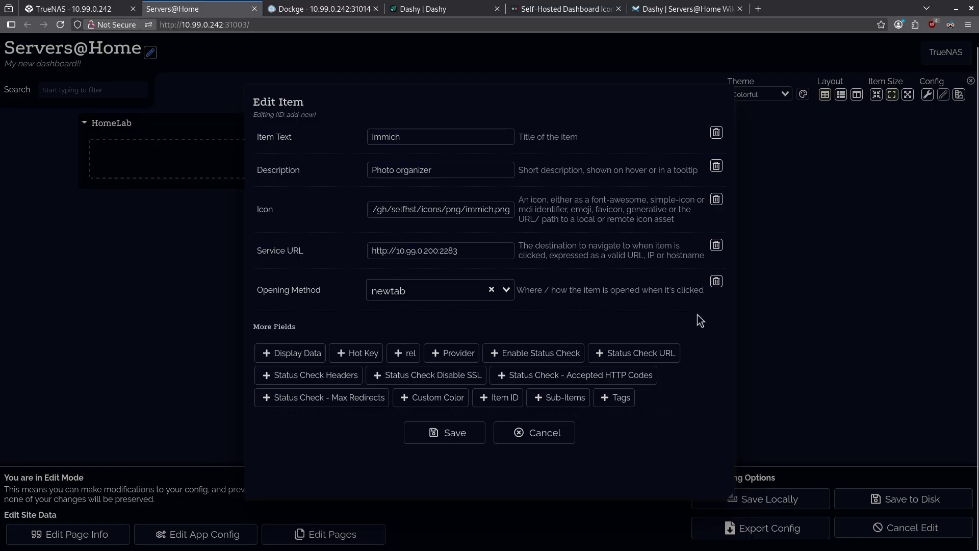
click(455, 432)
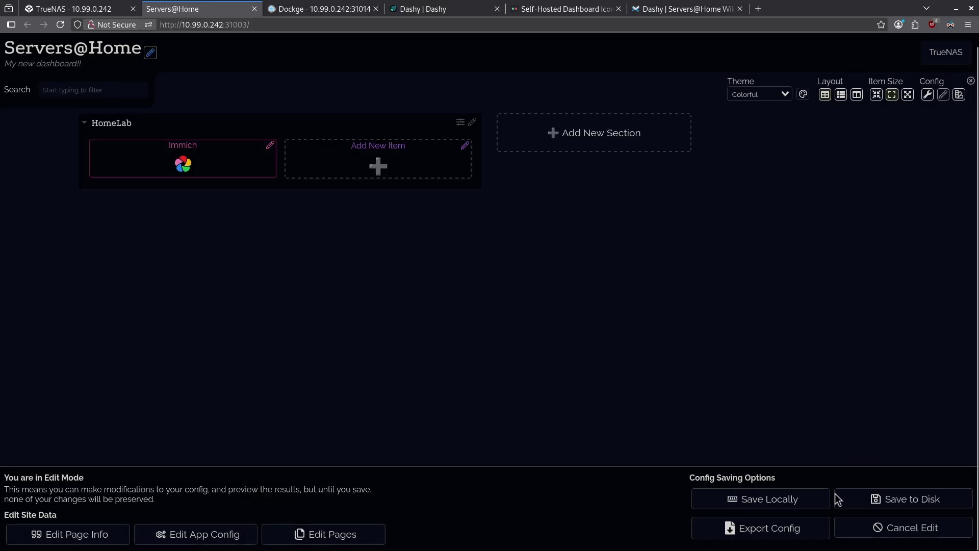
Save the config to disk and check that the Immich tile opens its login page.
click(869, 503)
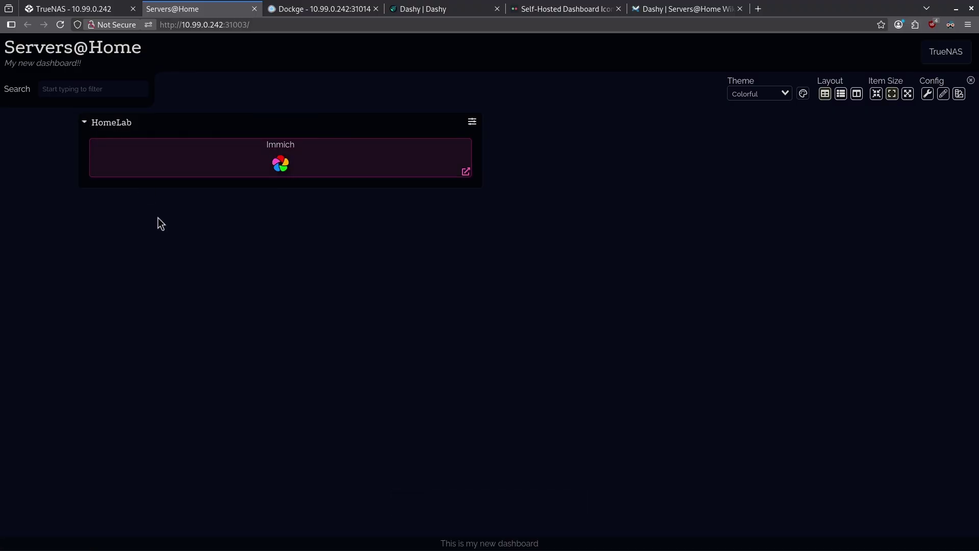
click(338, 155)
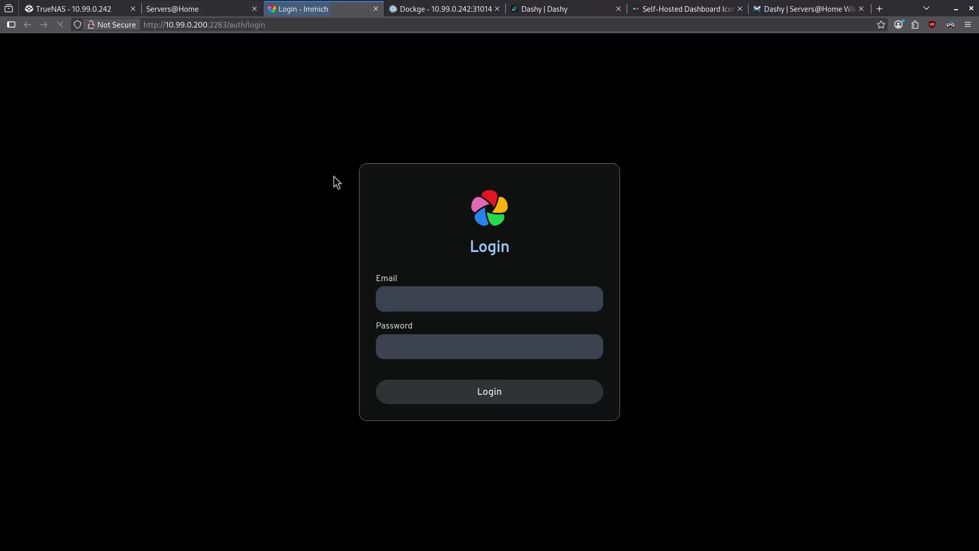
click(376, 9)
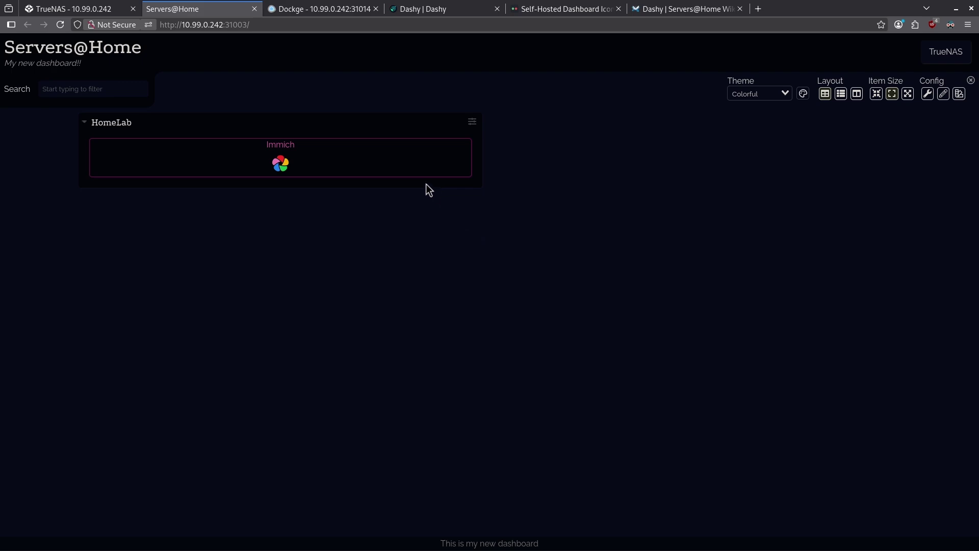
Preview the Default and Material-Dark themes, then settle on the Glass theme.
click(802, 94)
click(785, 93)
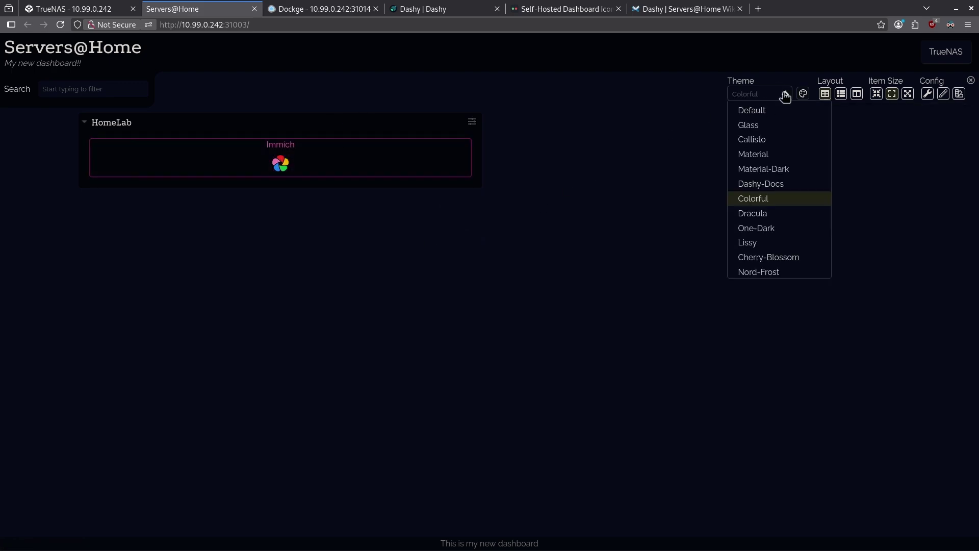
click(773, 117)
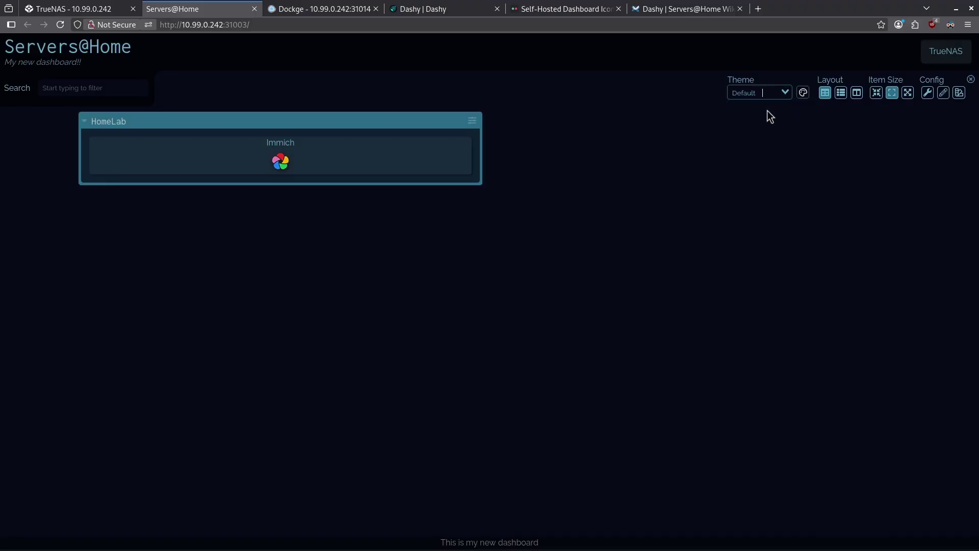
click(769, 92)
click(786, 169)
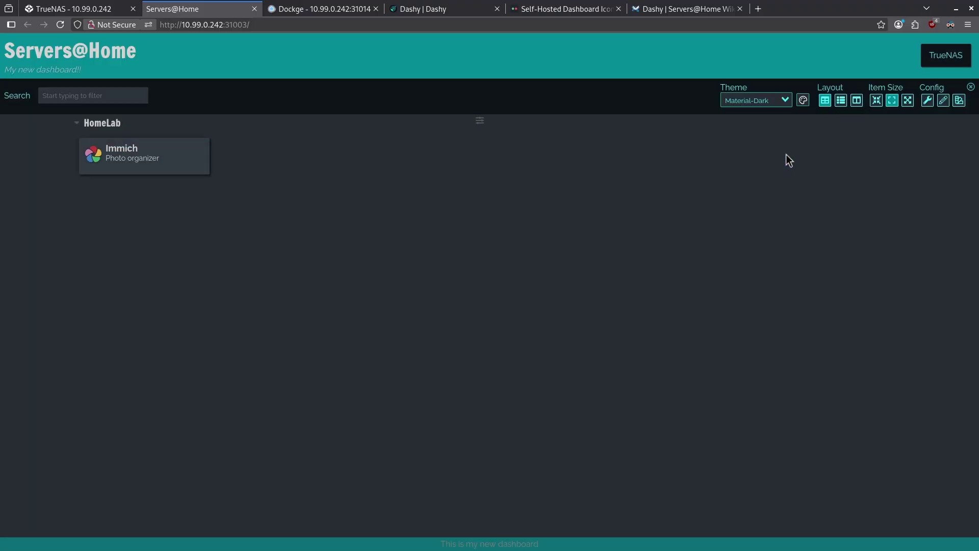
click(782, 98)
click(772, 158)
click(785, 95)
click(701, 194)
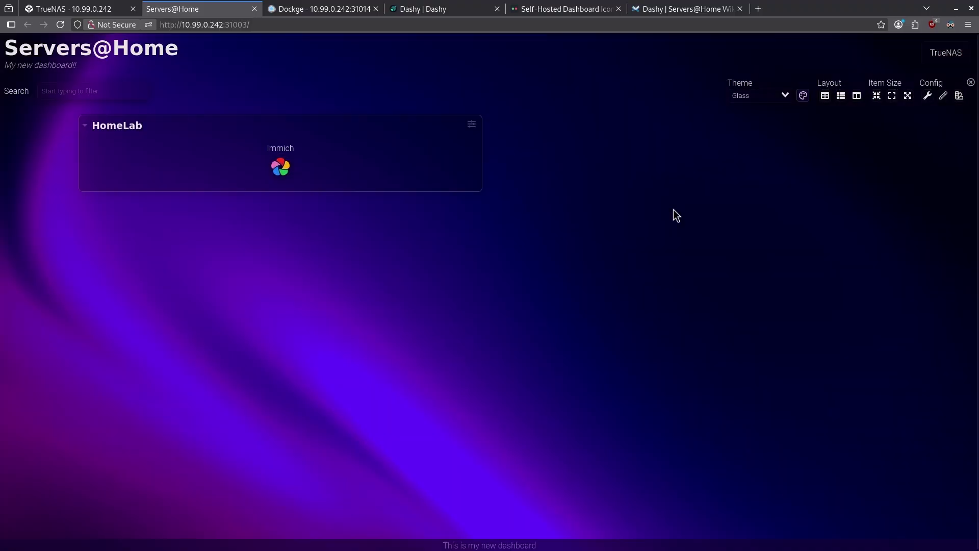
Inspect the Primary colour in the Theme Configurator and close it unchanged.
click(802, 96)
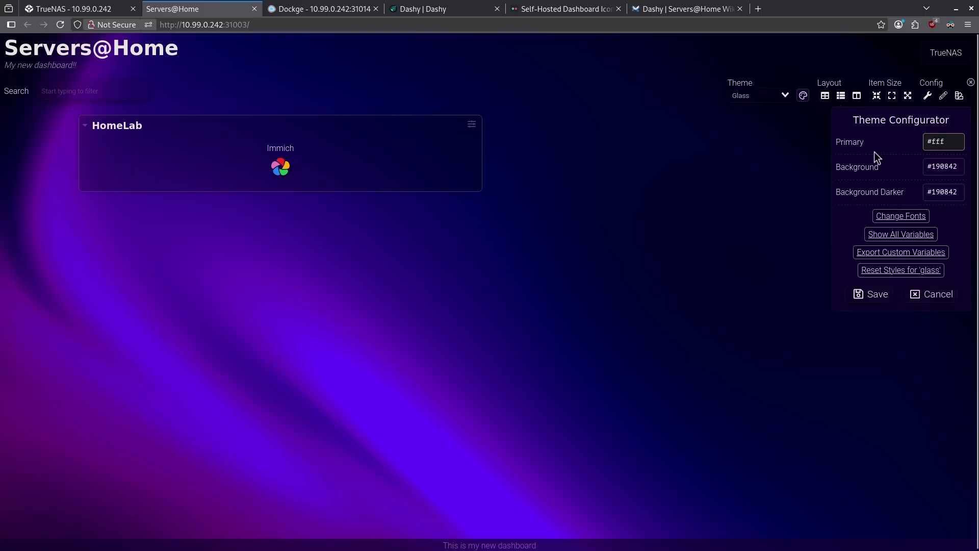
click(954, 145)
click(827, 124)
click(791, 125)
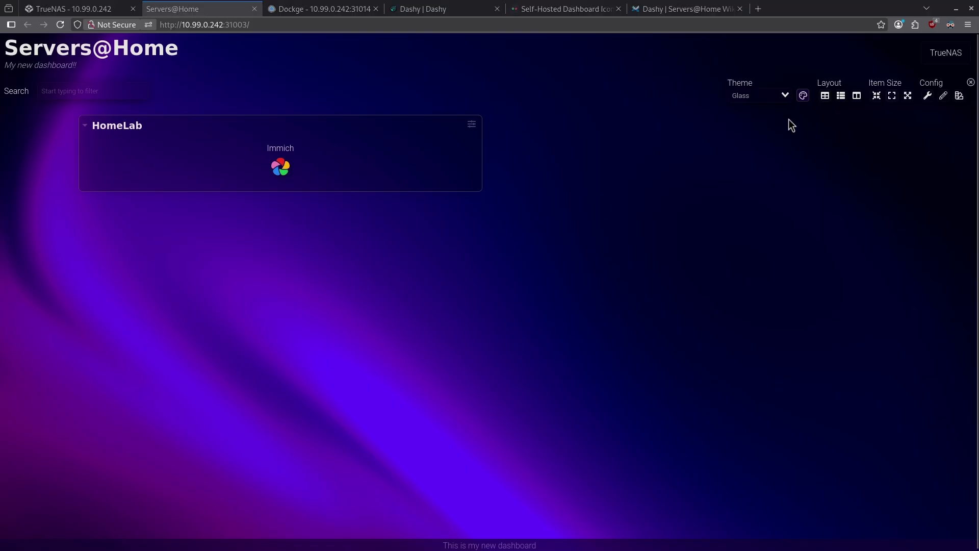
Try Minimal view and Horizontal layout, revert to Default and Auto, and set Item Size Large.
click(960, 97)
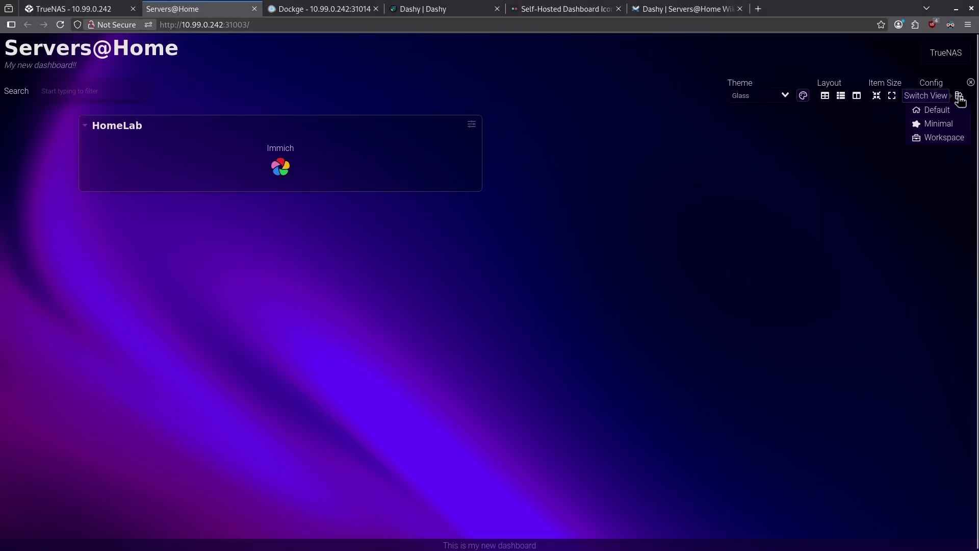
click(938, 124)
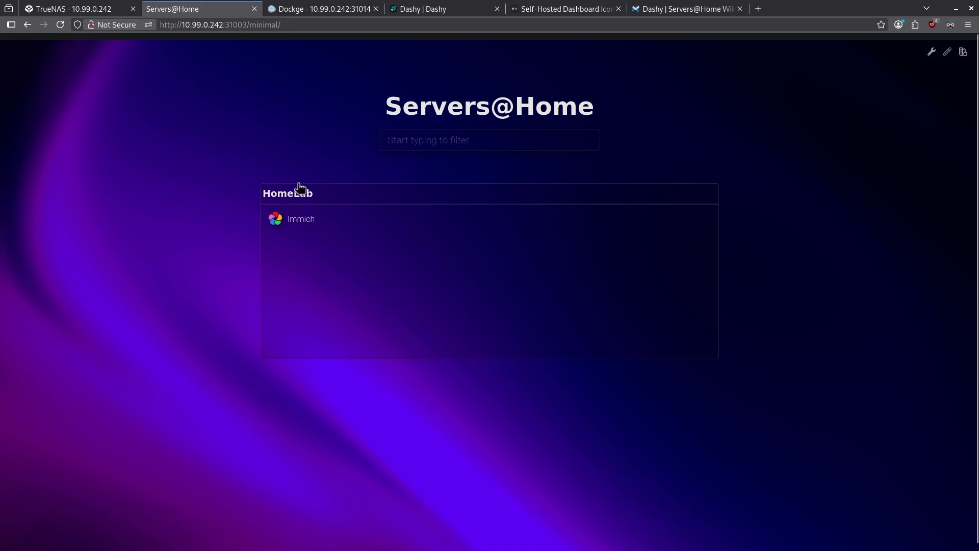
click(963, 52)
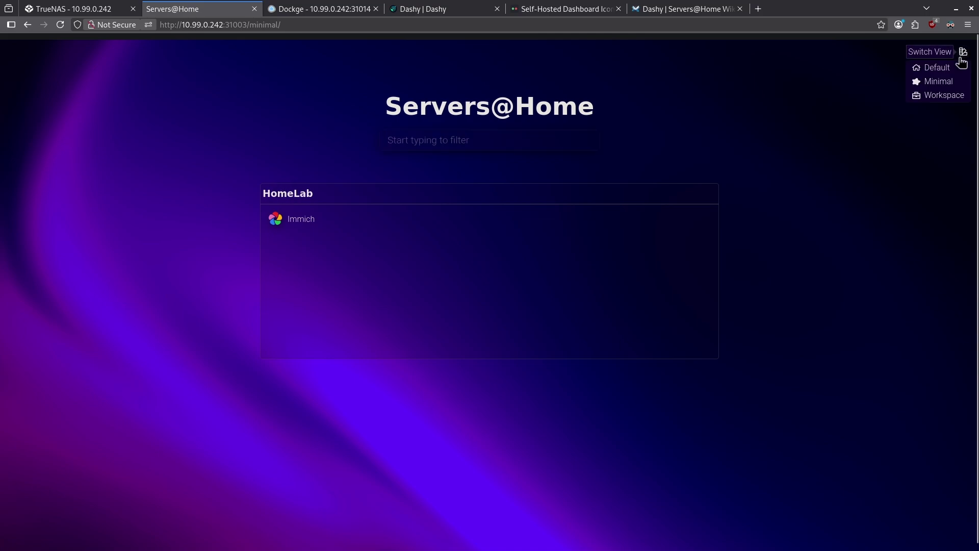
click(938, 68)
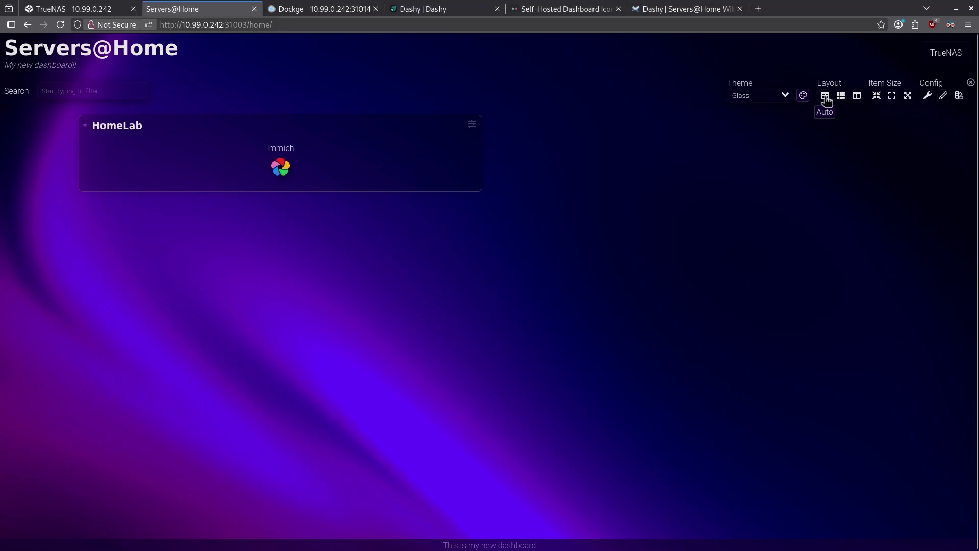
click(841, 98)
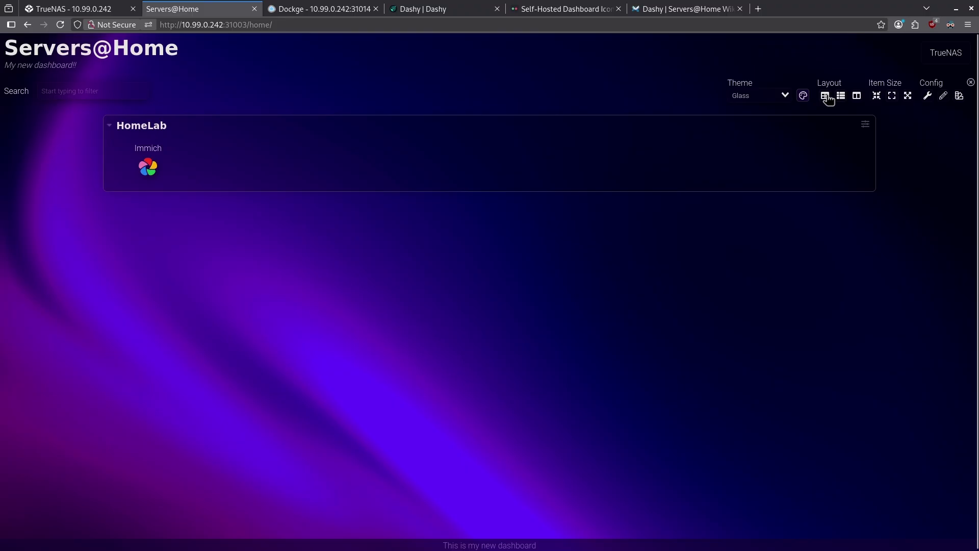
click(824, 96)
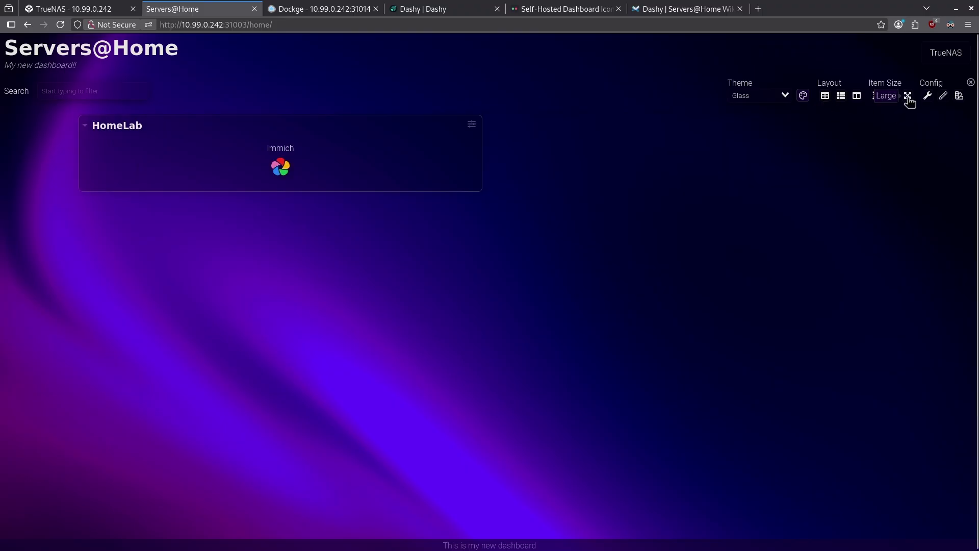
click(908, 98)
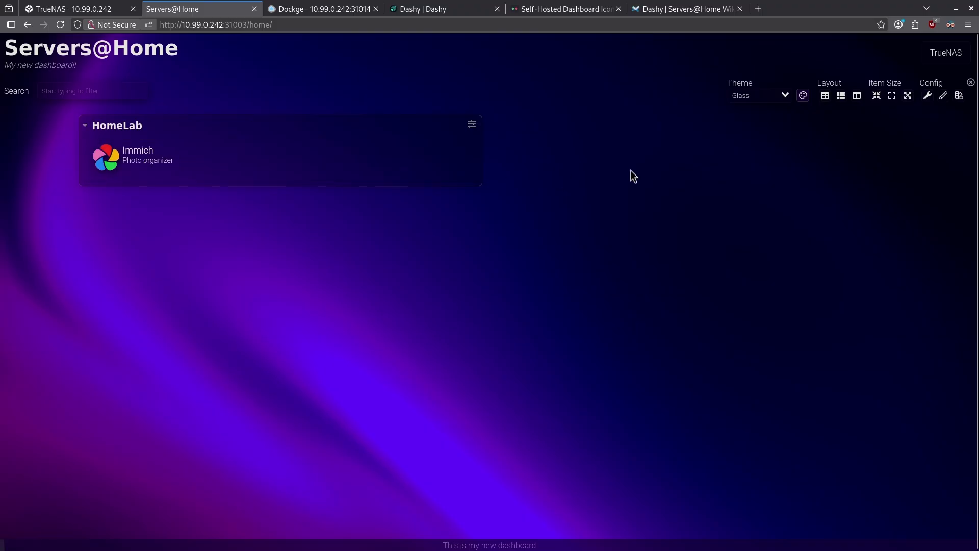
Create a new dashboard section named 'Media'.
click(944, 95)
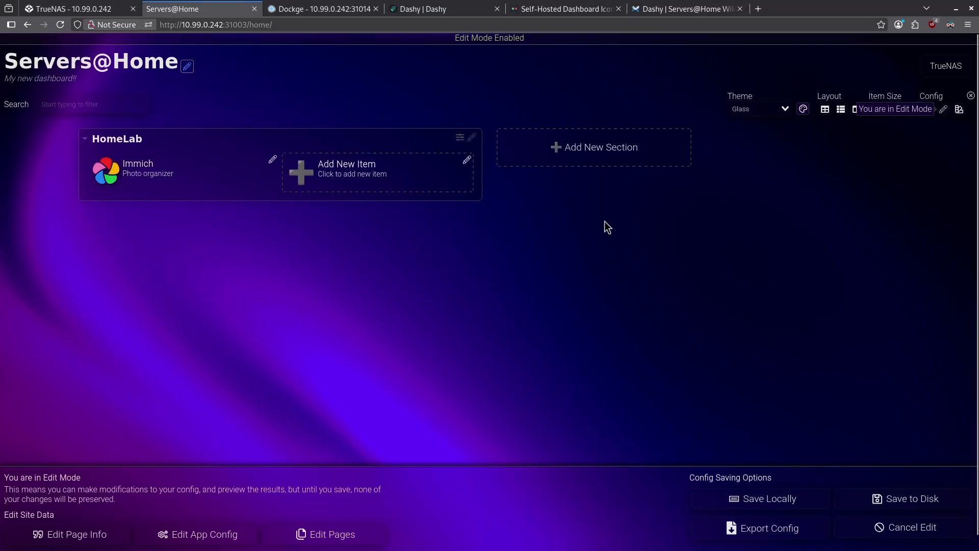
click(551, 145)
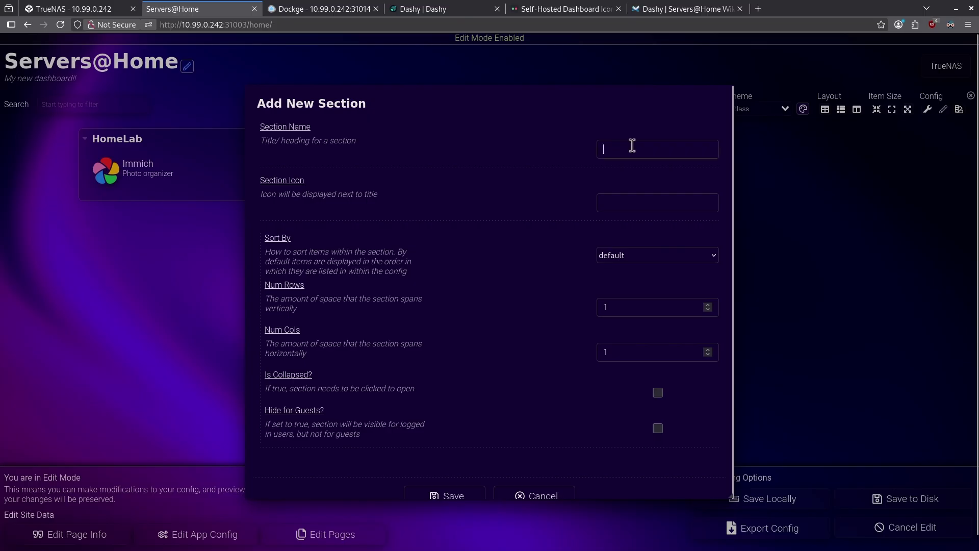
text(Media)
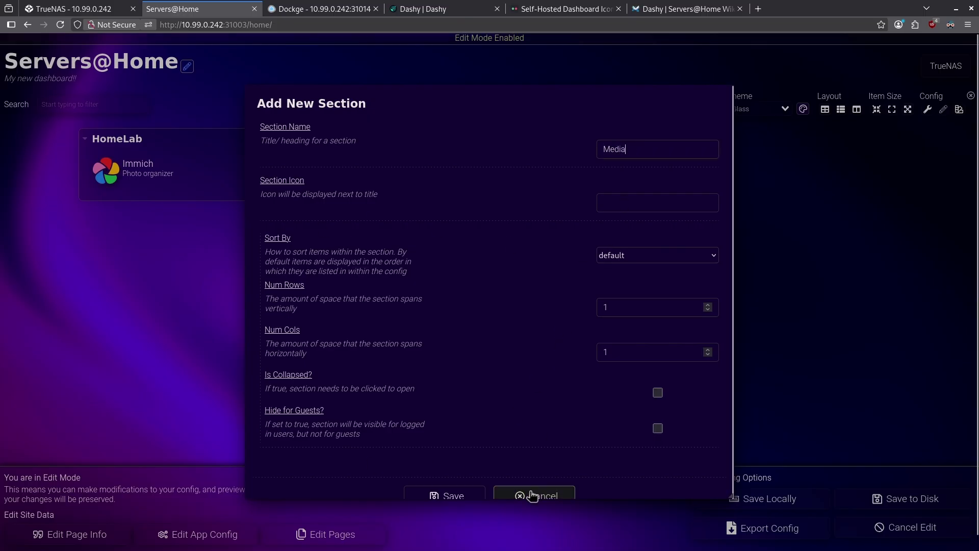
click(468, 491)
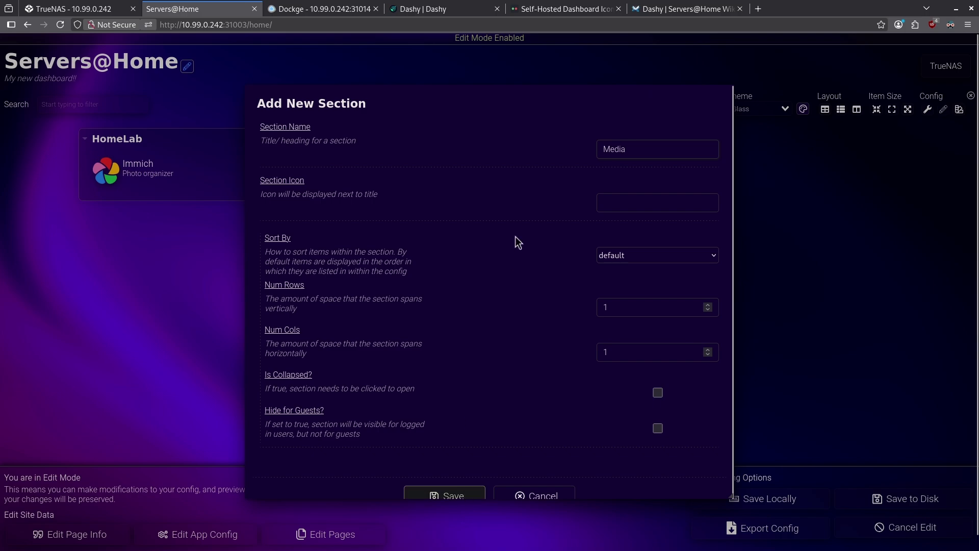
Start a Media item titled 'Radarr' with the description 'Movie organizer'.
click(589, 183)
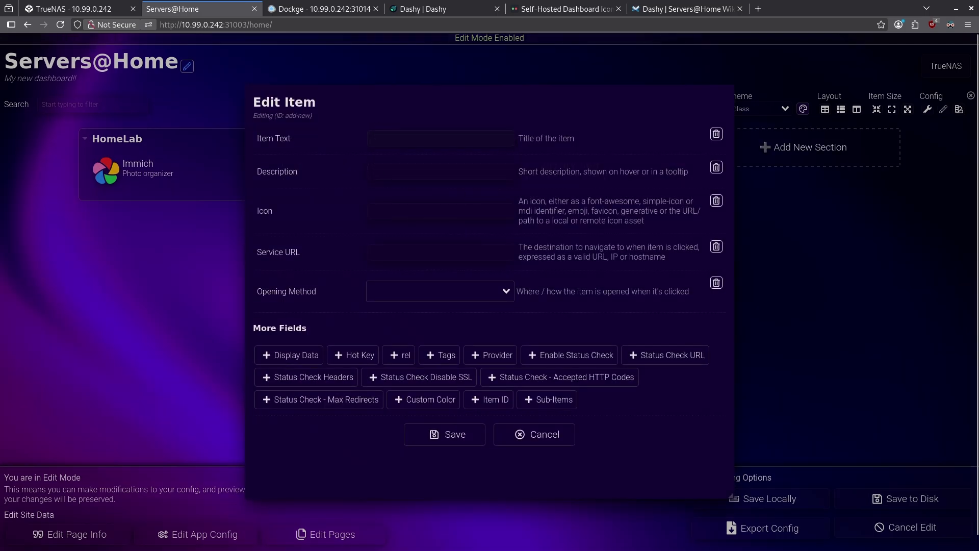
text(Radarr)
key(Tab)
text(Movie organizer)
Copy the Radarr PNG icon link from the selfh.st icon library.
click(563, 9)
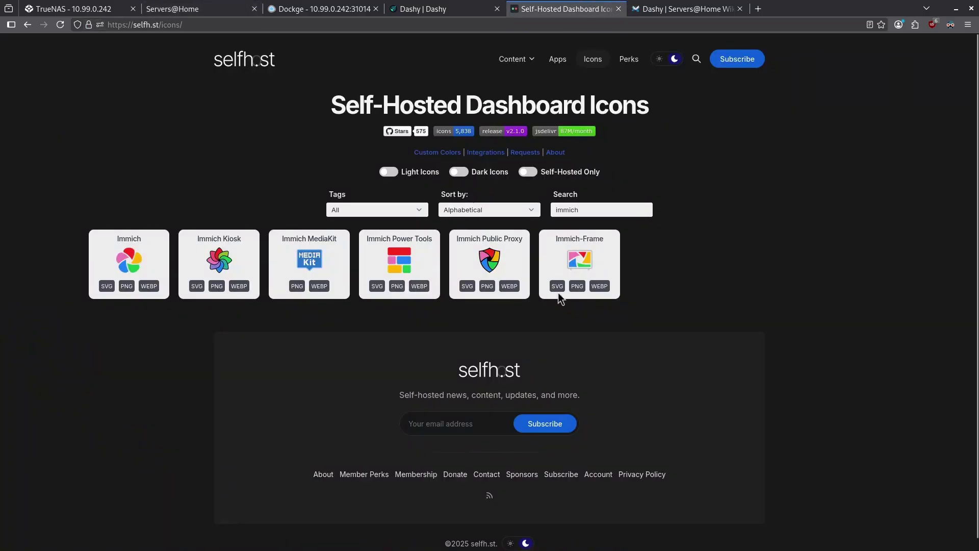
double_click(567, 210)
text(radarr)
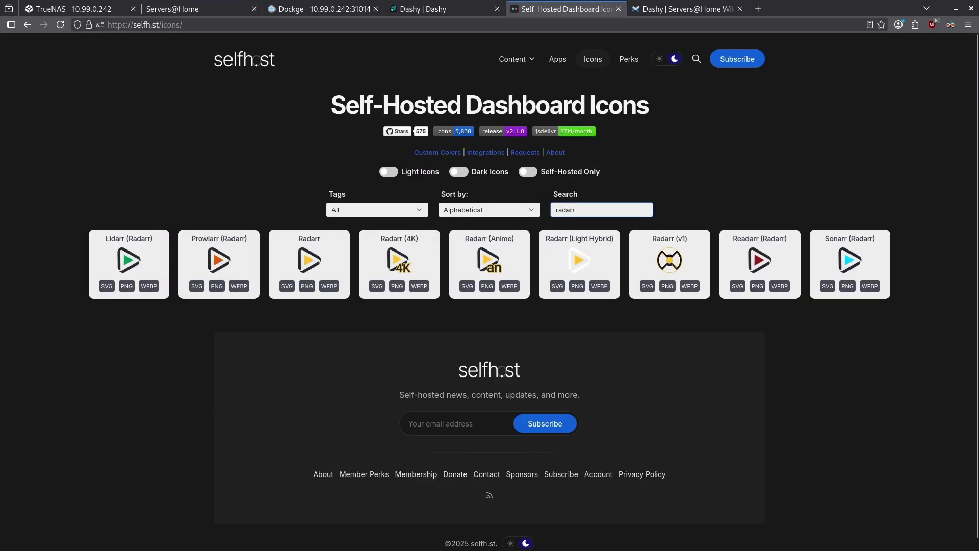
right_click(307, 286)
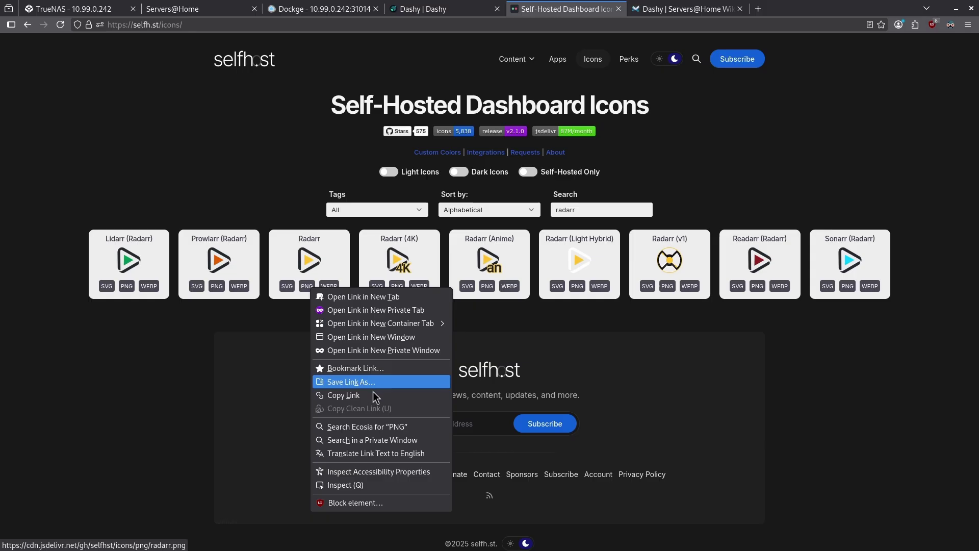
click(343, 395)
click(199, 9)
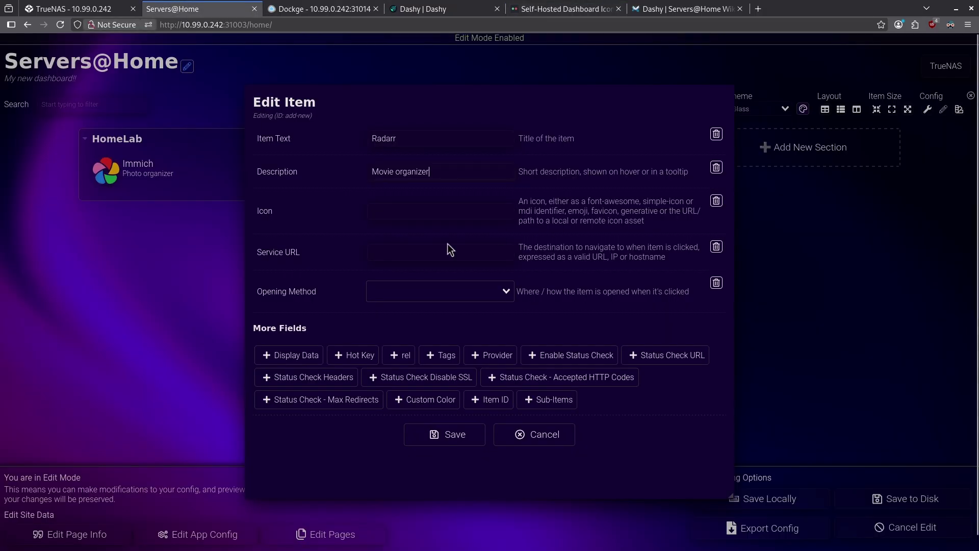
key(ctrl+v)
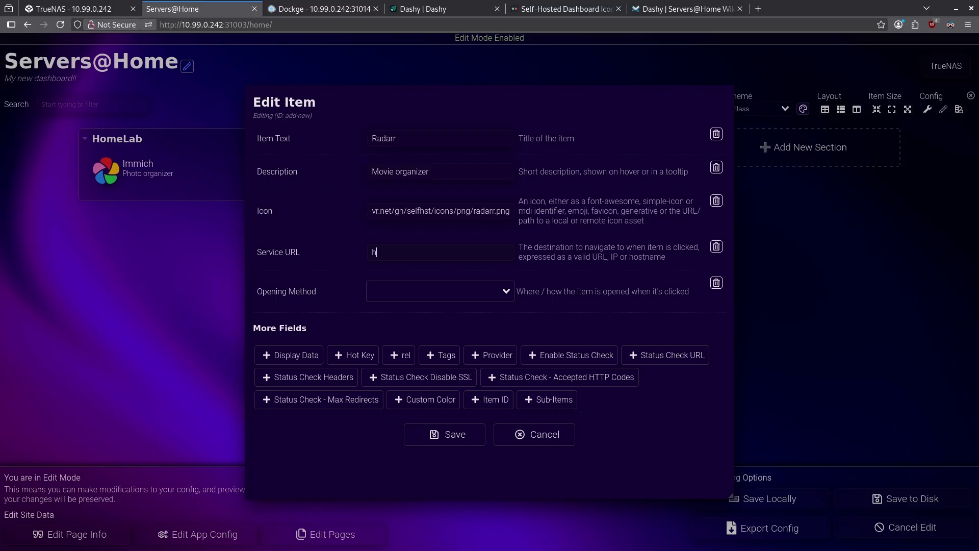
text(ttp://10.99.0.200:7878)
click(494, 295)
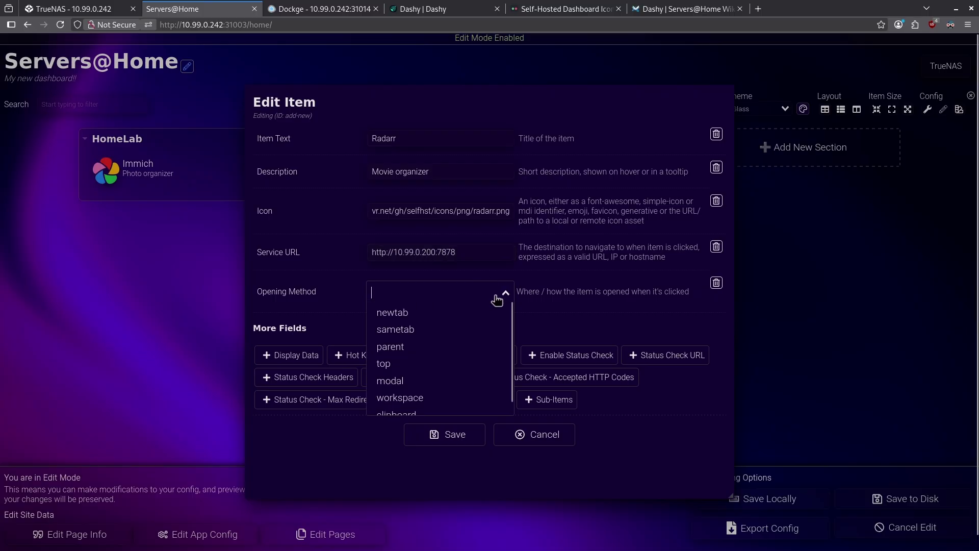
click(448, 313)
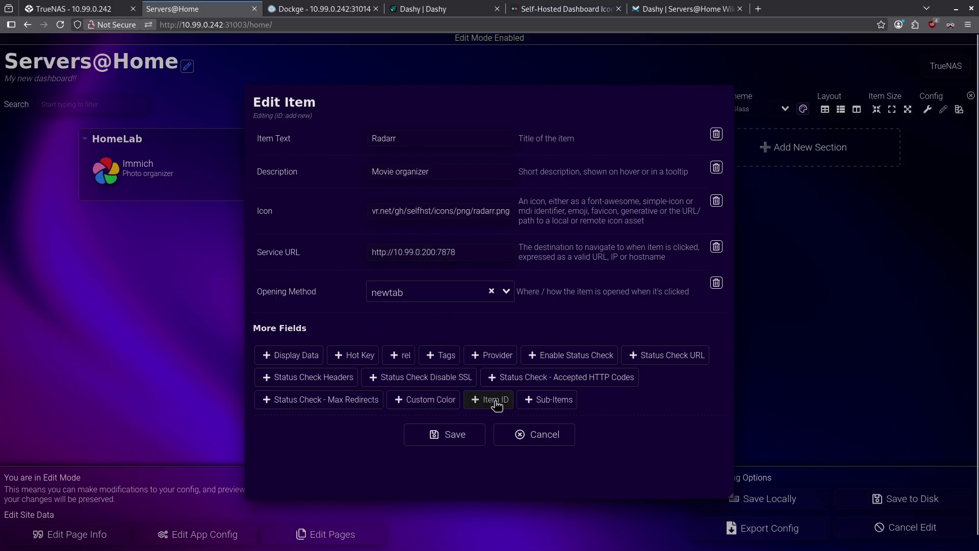
Tag Radarr with 'movie', save the item, and save the config to disk.
click(439, 355)
text(movies)
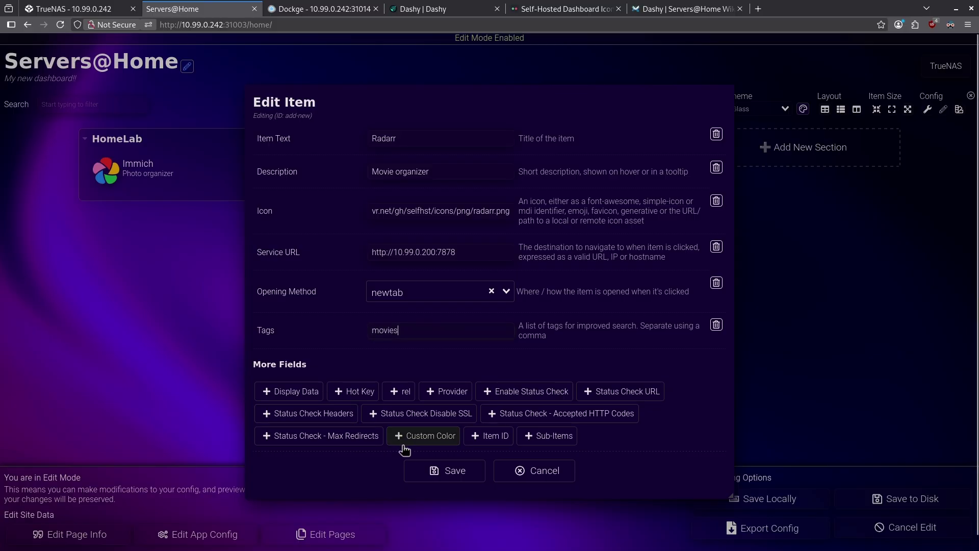
click(438, 471)
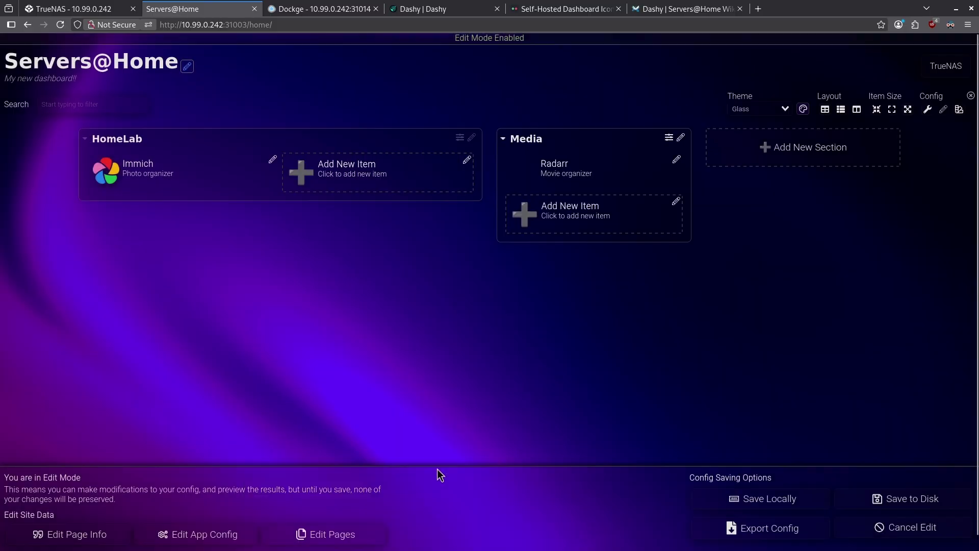
click(913, 497)
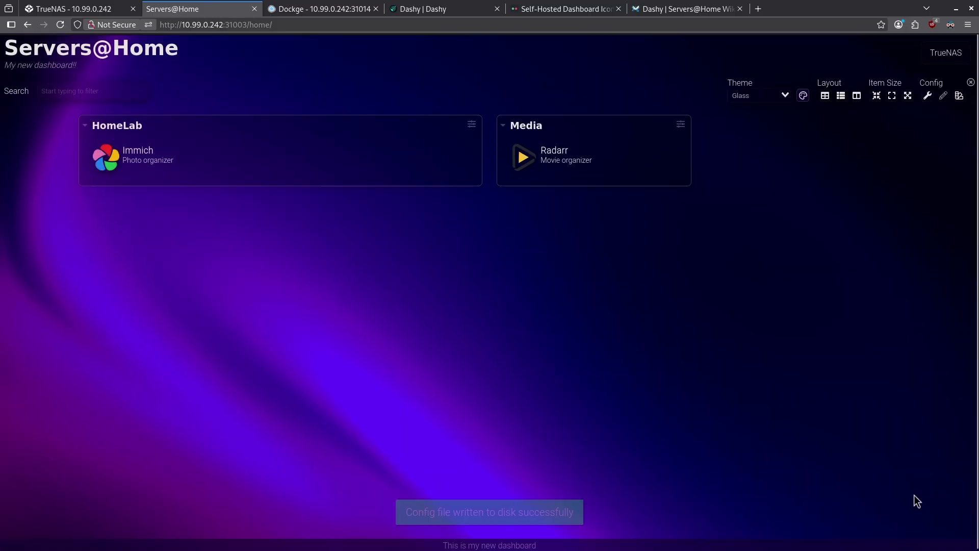
Show all Glass theme variables under Custom Styles, scroll through them, then view Cloud Backup & Restore.
click(929, 97)
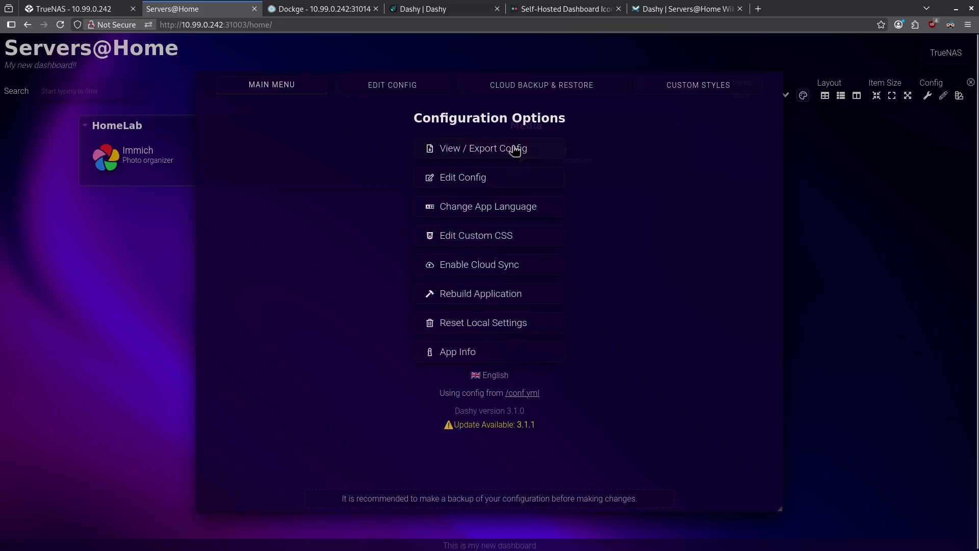
click(527, 244)
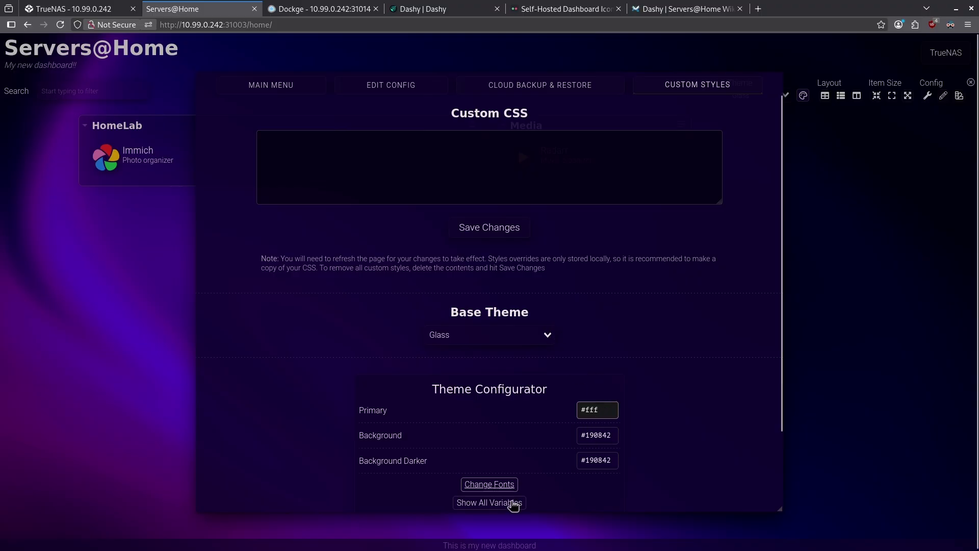
click(512, 502)
scroll(623, 363, down, 3)
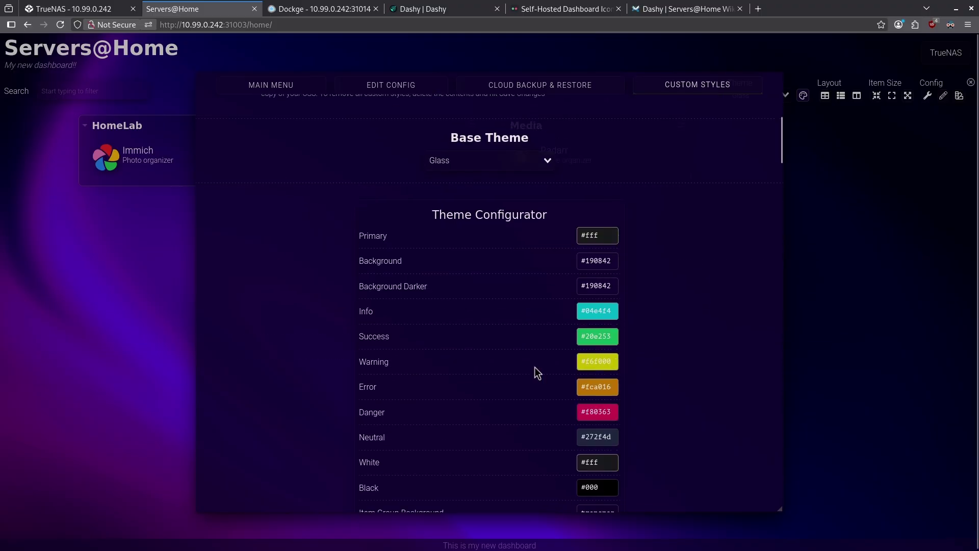
scroll(388, 285, down, 3)
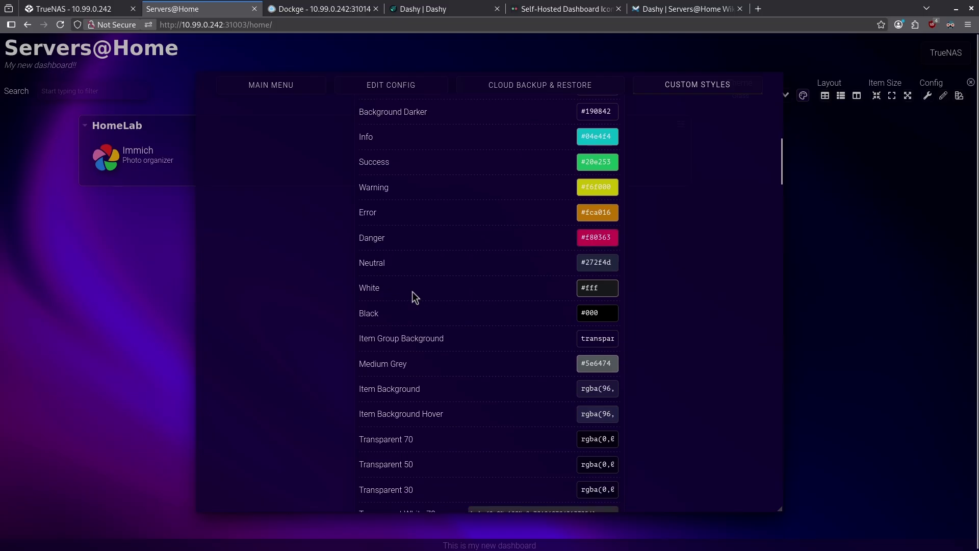
scroll(400, 316, down, 4)
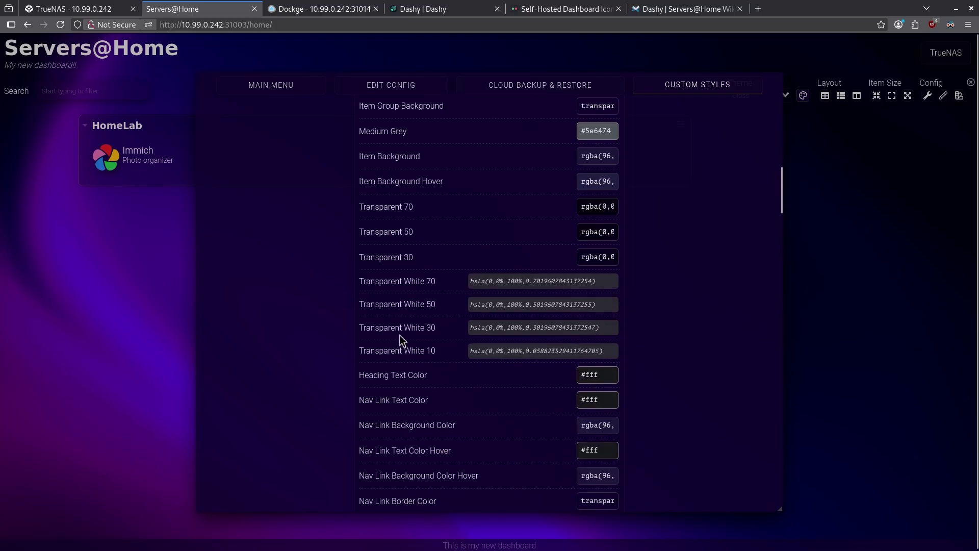
scroll(455, 309, down, 2)
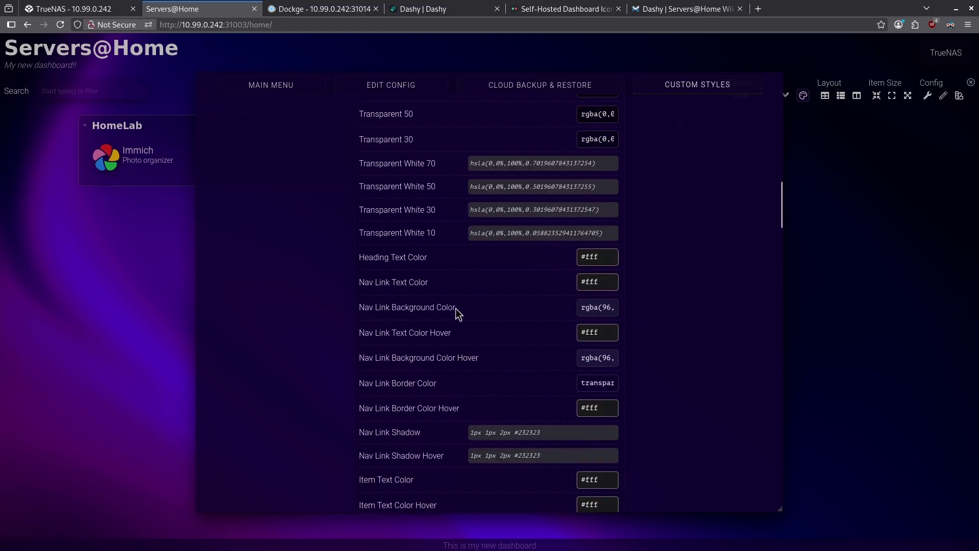
scroll(455, 323, down, 3)
scroll(421, 389, down, 3)
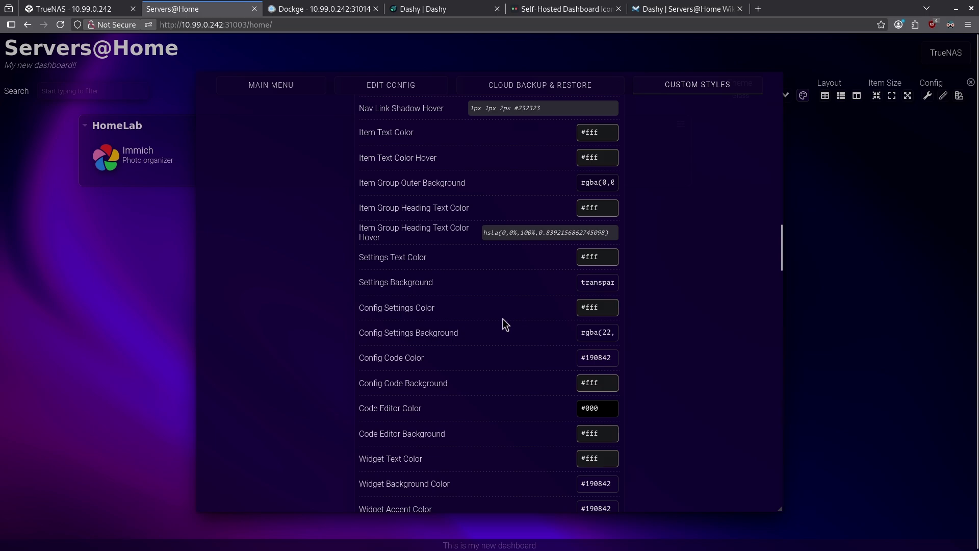
scroll(493, 332, down, 20)
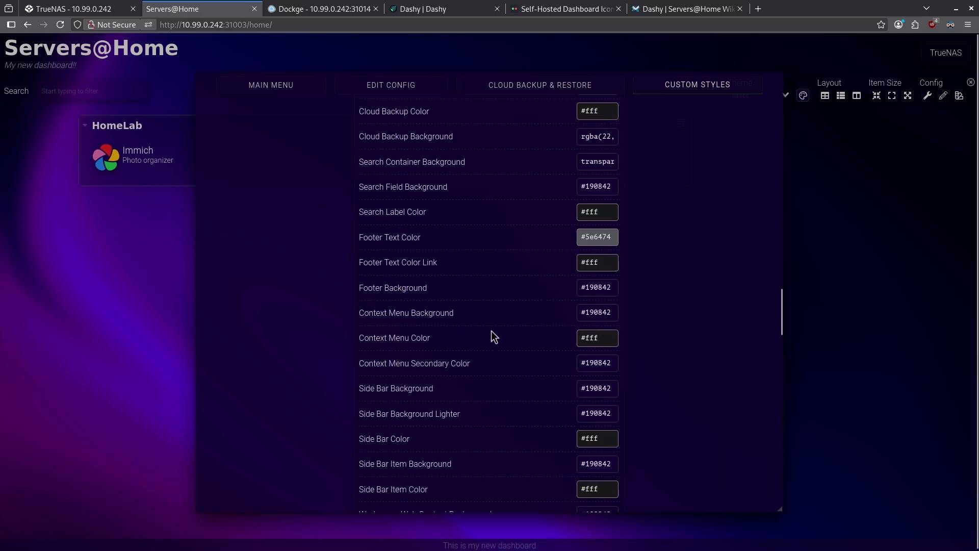
click(570, 91)
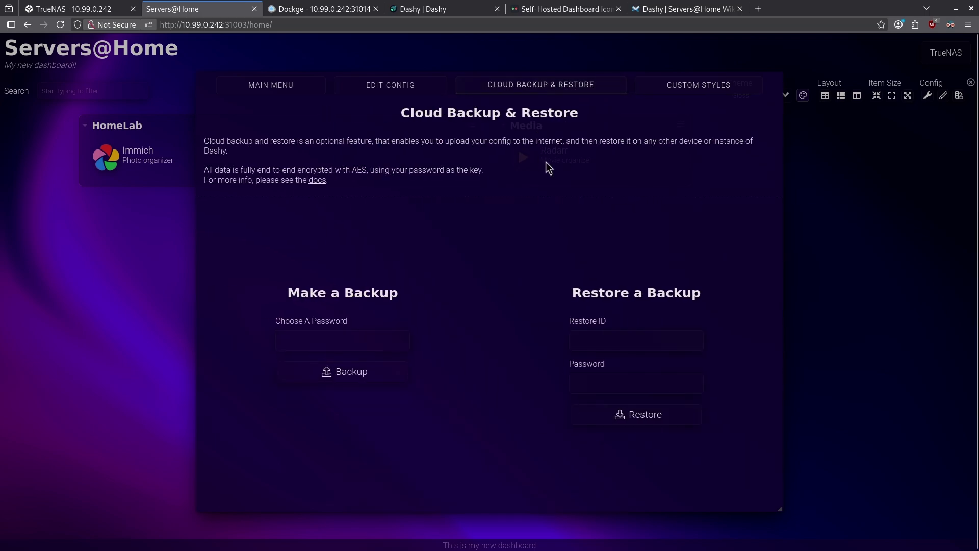
Open the config as an editable tree and expand the Media section's first item.
click(415, 89)
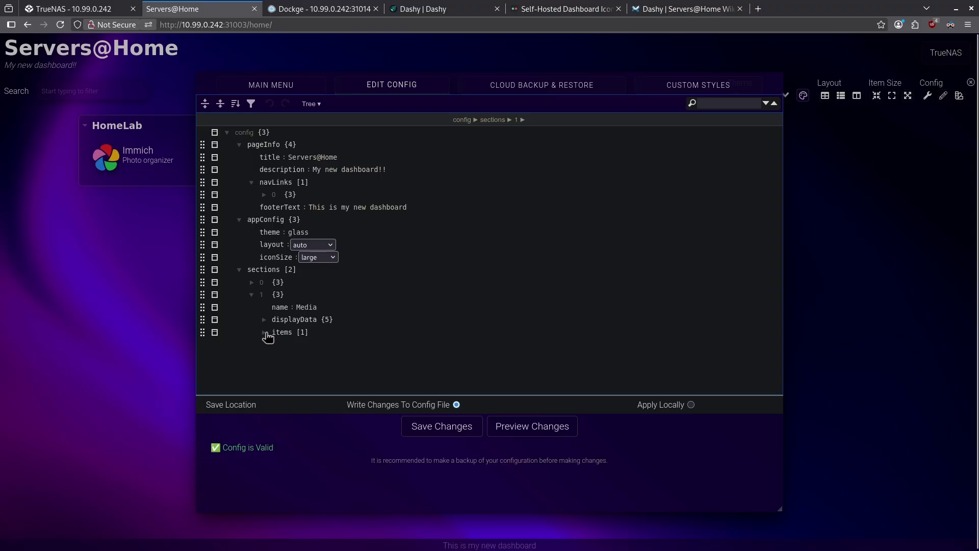
click(278, 333)
click(276, 345)
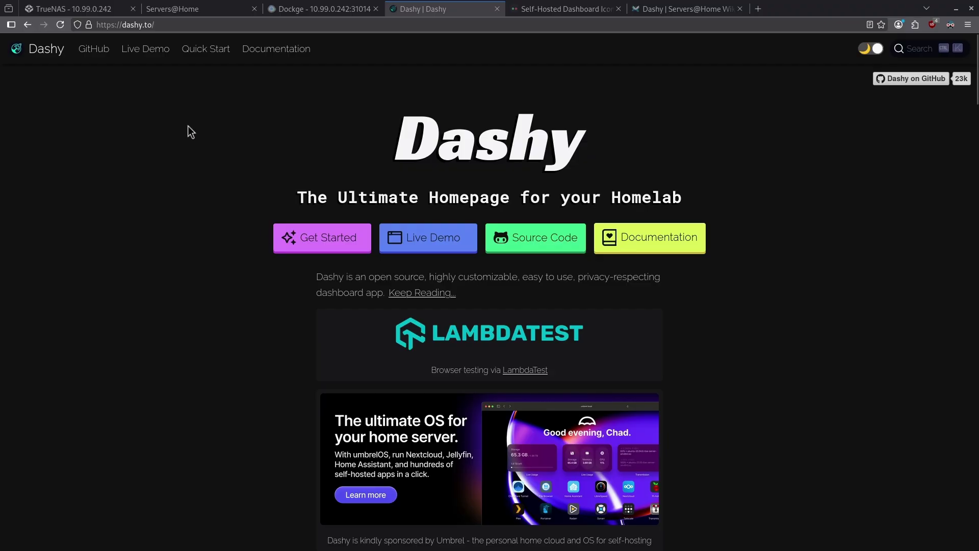
Open the lissy93/dashy repository and follow its README link to the user showcase.
click(106, 53)
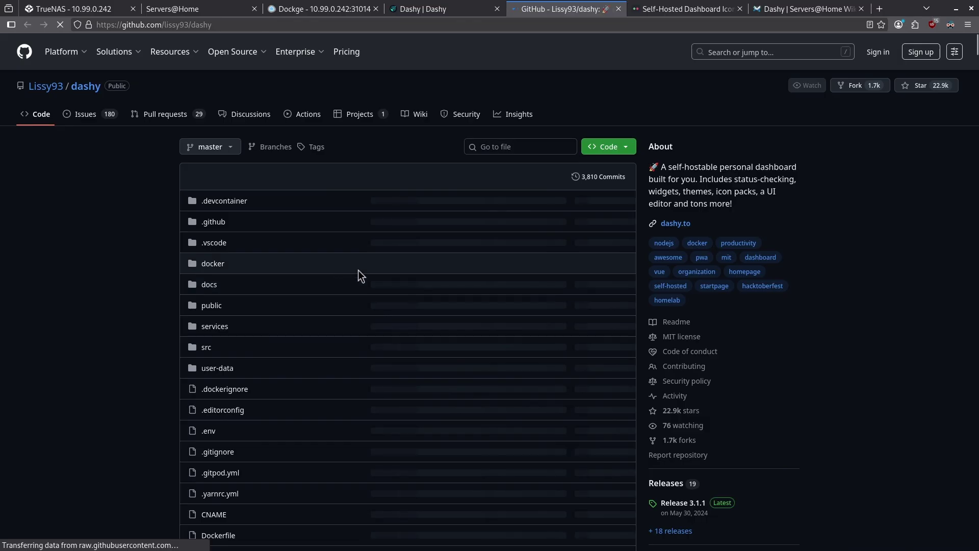
scroll(338, 261, down, 10)
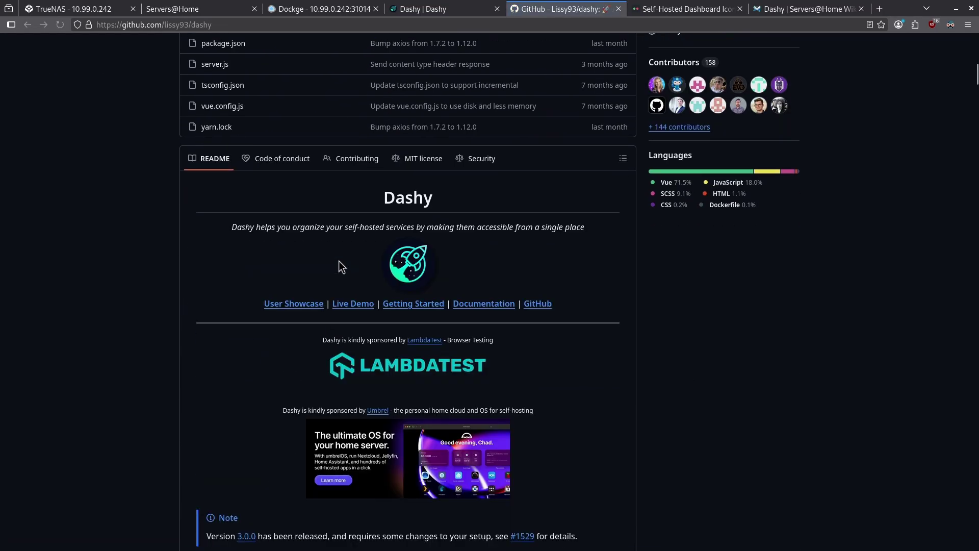
click(282, 310)
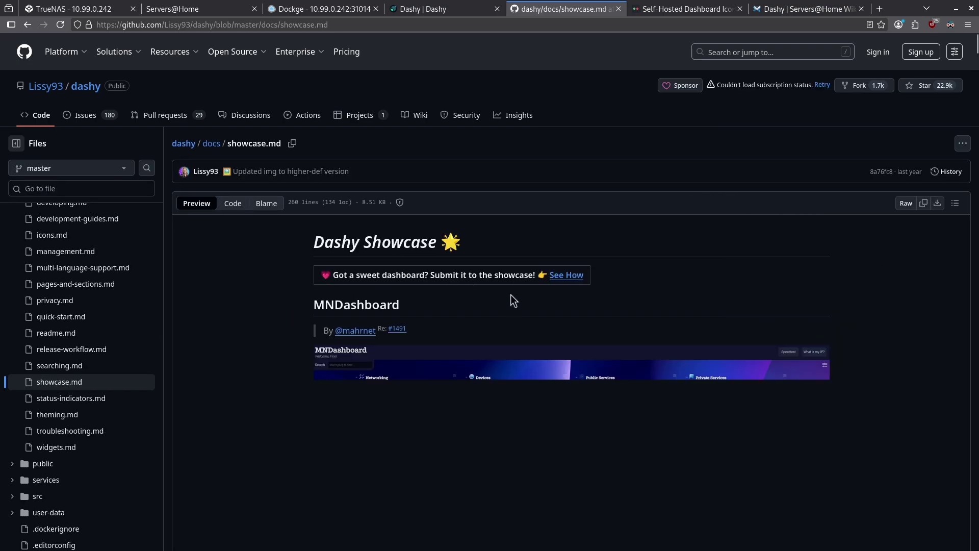
Scroll down through the community dashboard screenshots on showcase.md.
scroll(510, 295, down, 5)
scroll(510, 295, up, 5)
scroll(510, 295, down, 3)
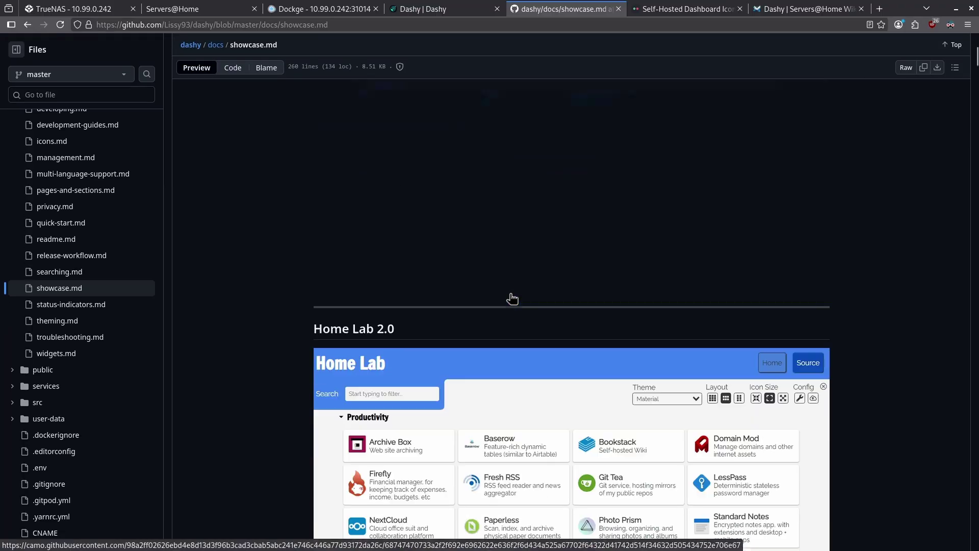
scroll(512, 299, down, 15)
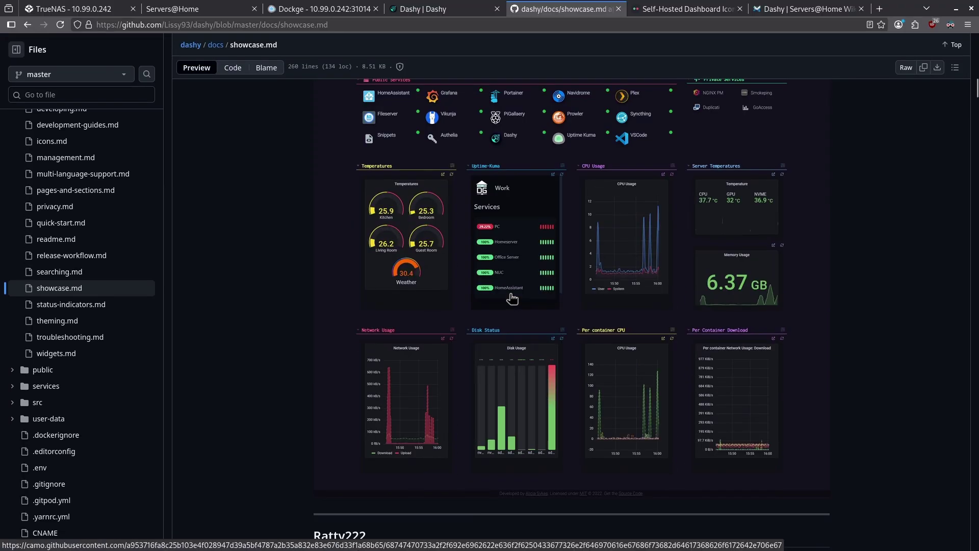
scroll(512, 299, down, 8)
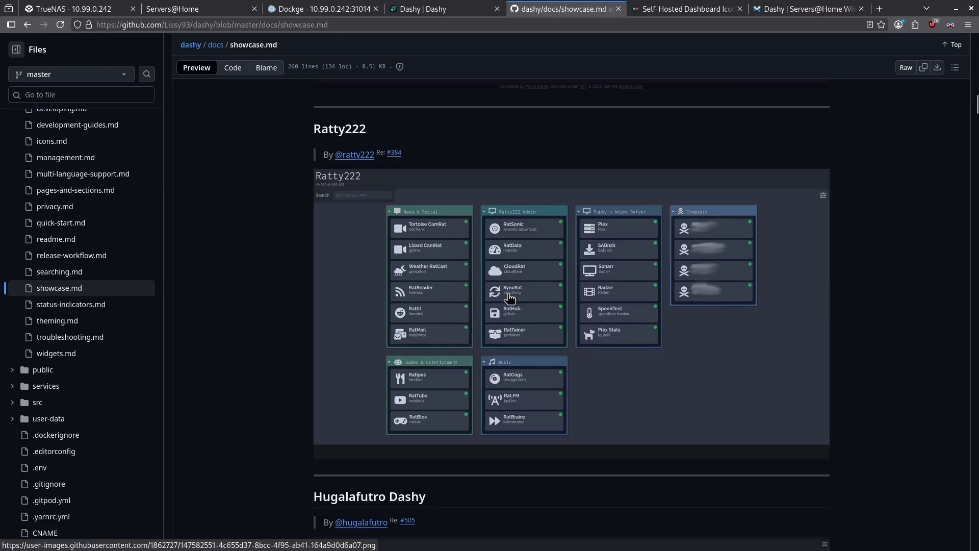
scroll(516, 295, down, 10)
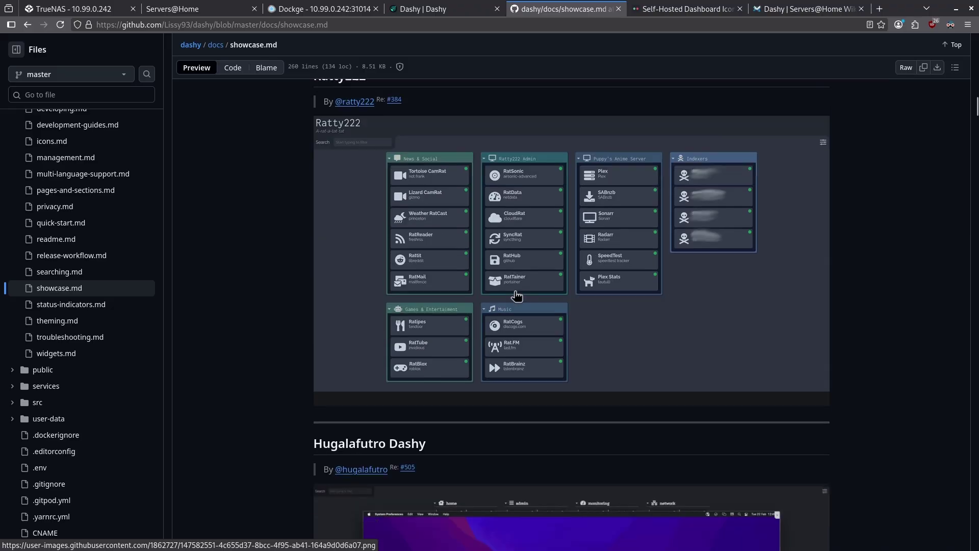
scroll(516, 294, down, 10)
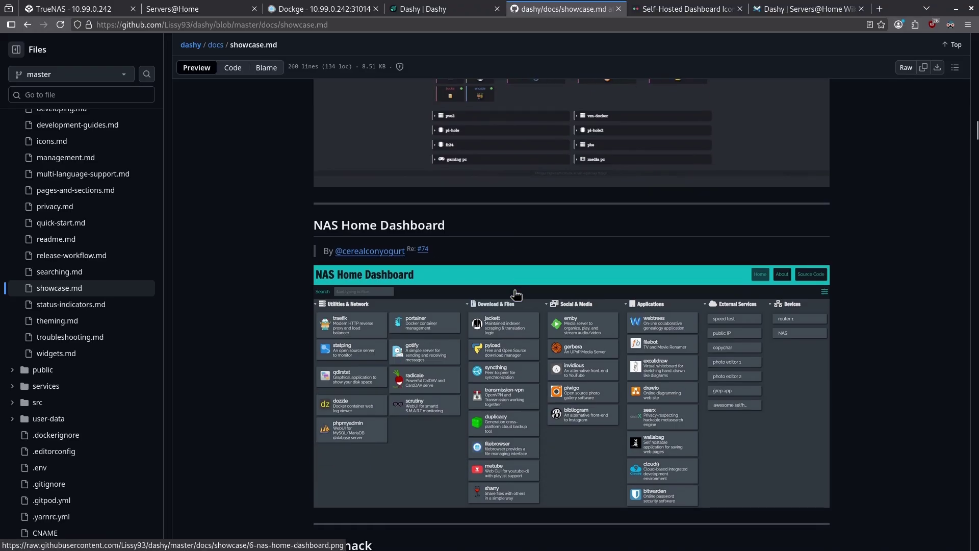
scroll(516, 295, down, 5)
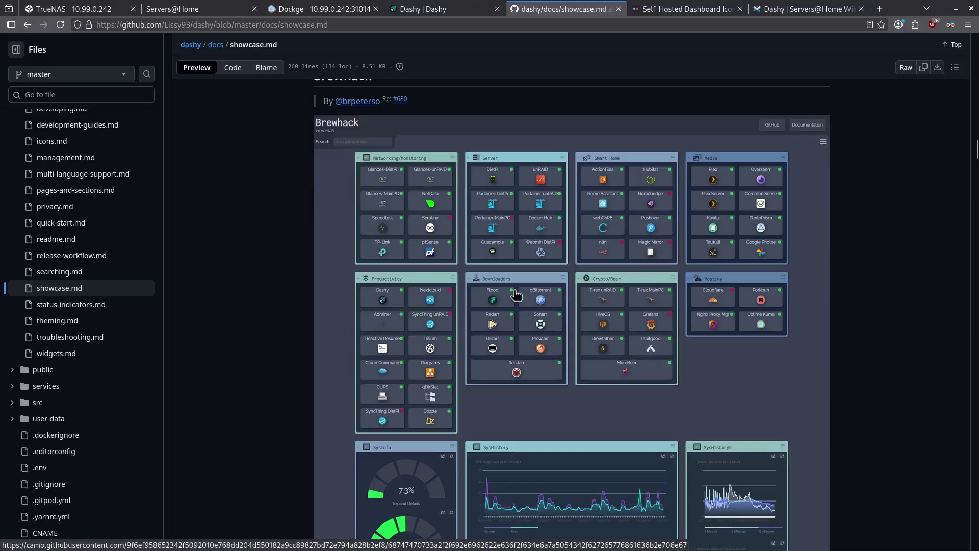
scroll(516, 295, down, 15)
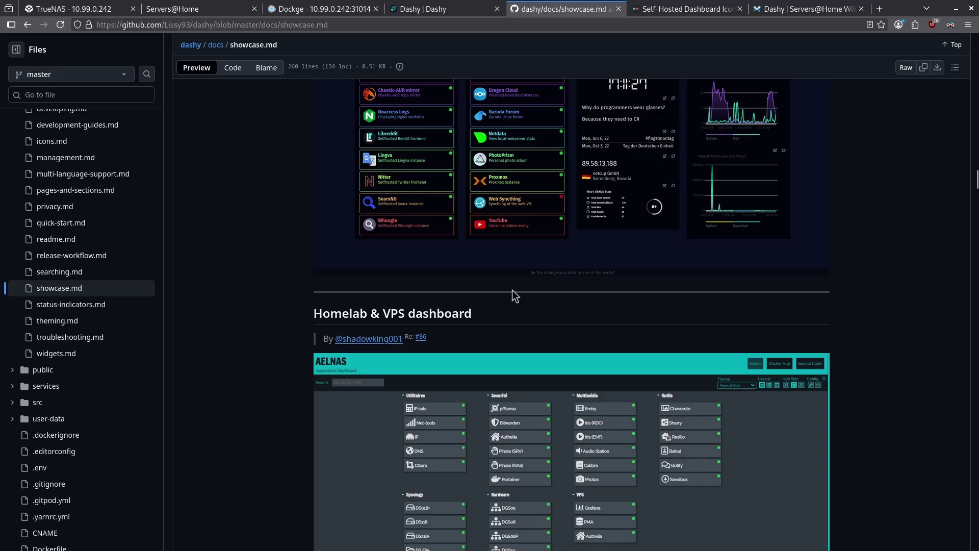
scroll(514, 288, down, 12)
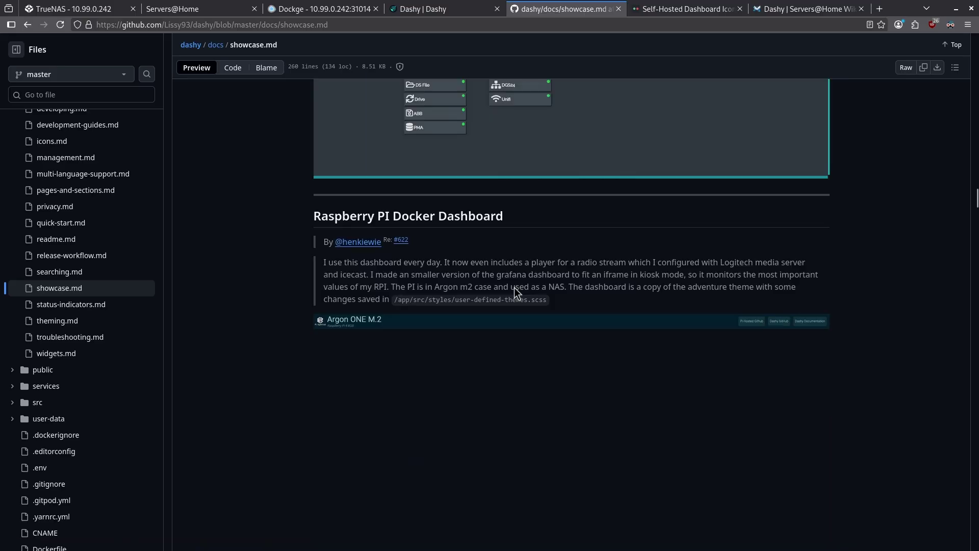
scroll(515, 289, down, 15)
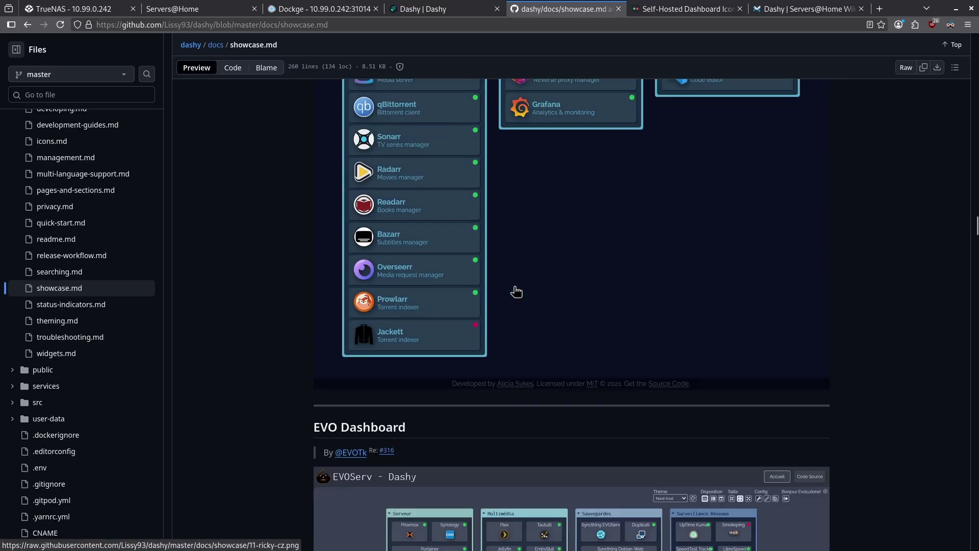
scroll(516, 292, down, 10)
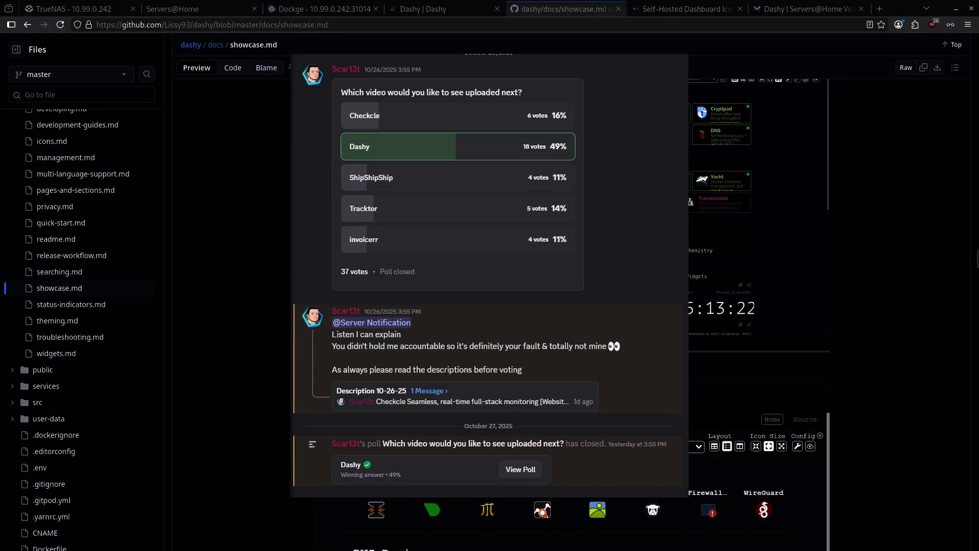